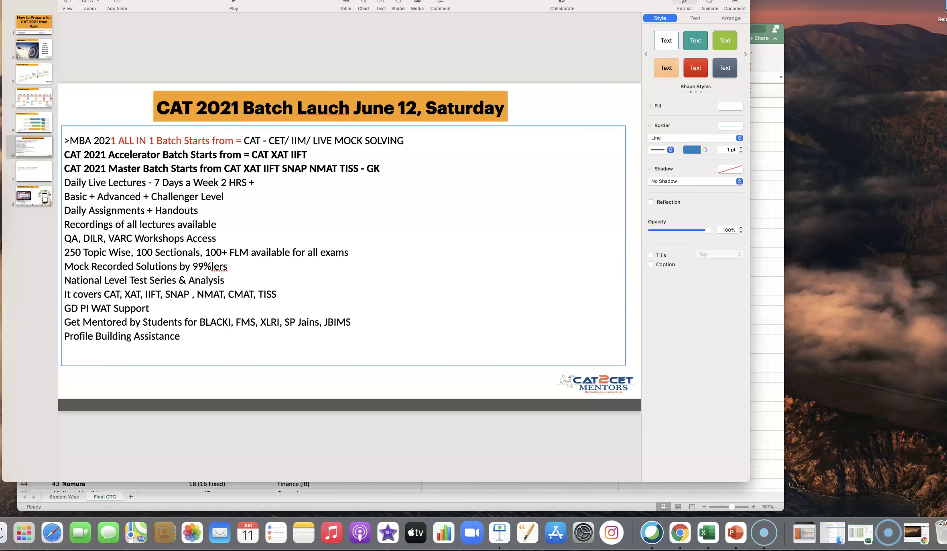
- Bring the Placement spreadsheet forward, zoom the Final CTC sheet to 194% and select Aarti Industries
key("super+Tab")
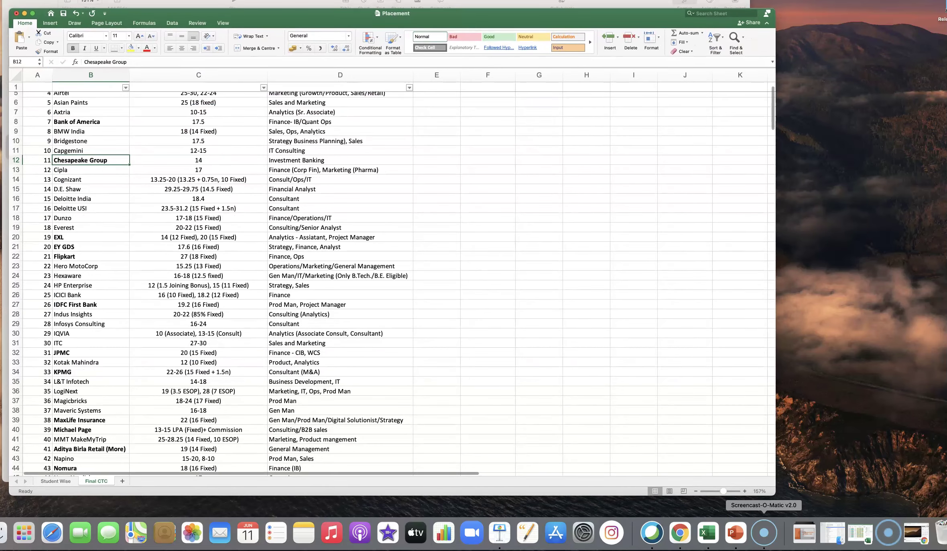
key("ctrl+plus")
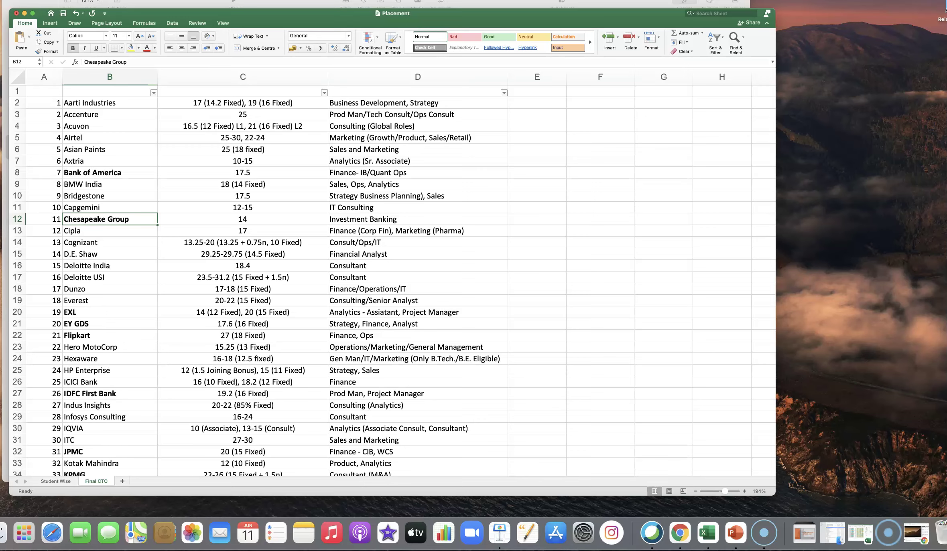
left_click(385, 300)
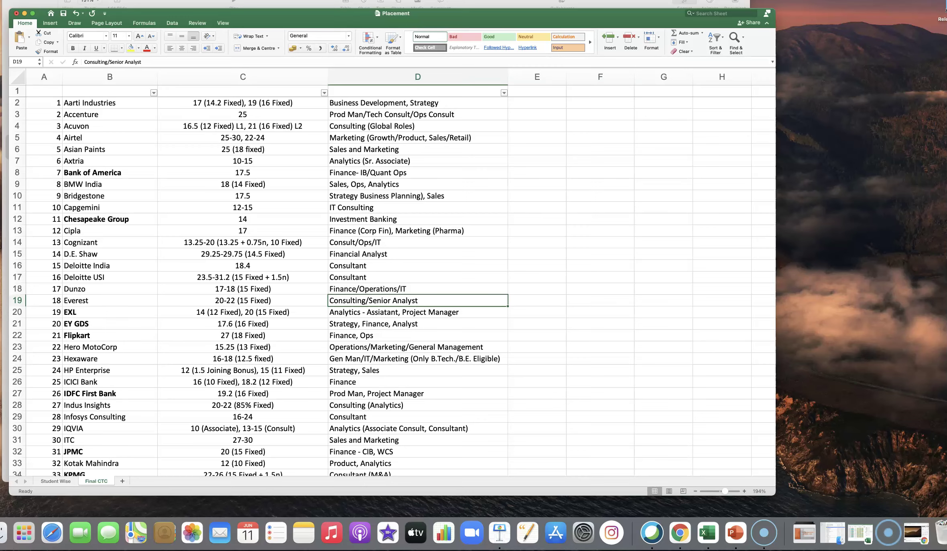
left_click(109, 103)
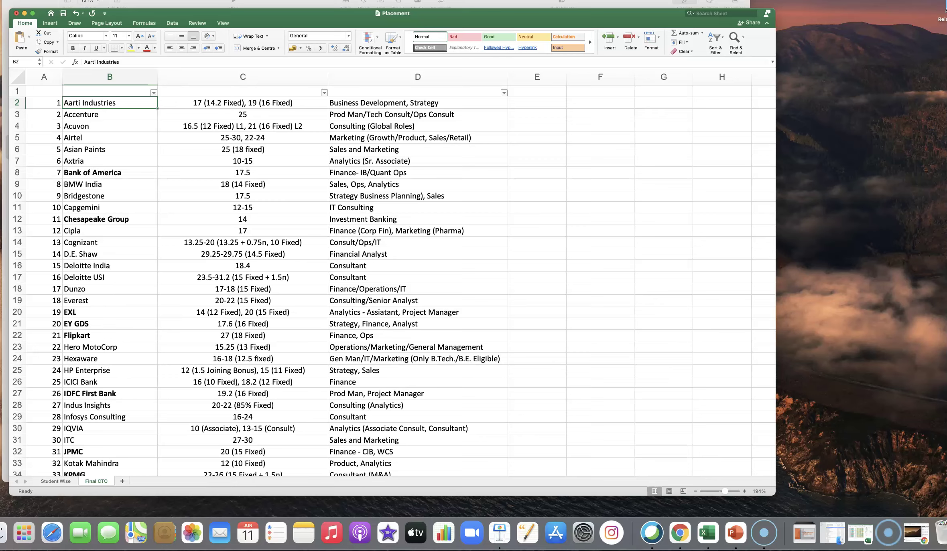
- Review the Aarti Industries and Accenture rows across columns A–D with the arrow keys
key("Right")
key("Right")
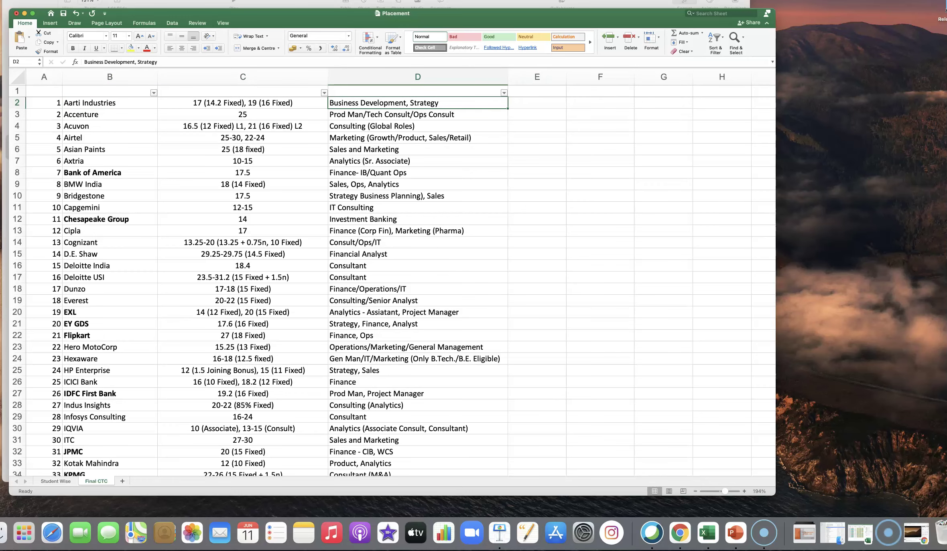
scroll(392, 273, "down", 2)
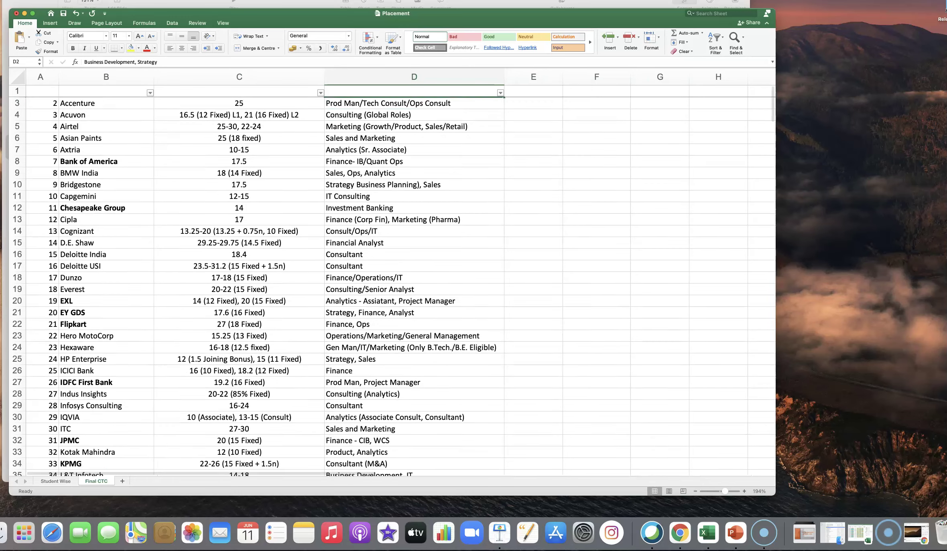
scroll(392, 274, "up", 2)
key("Left")
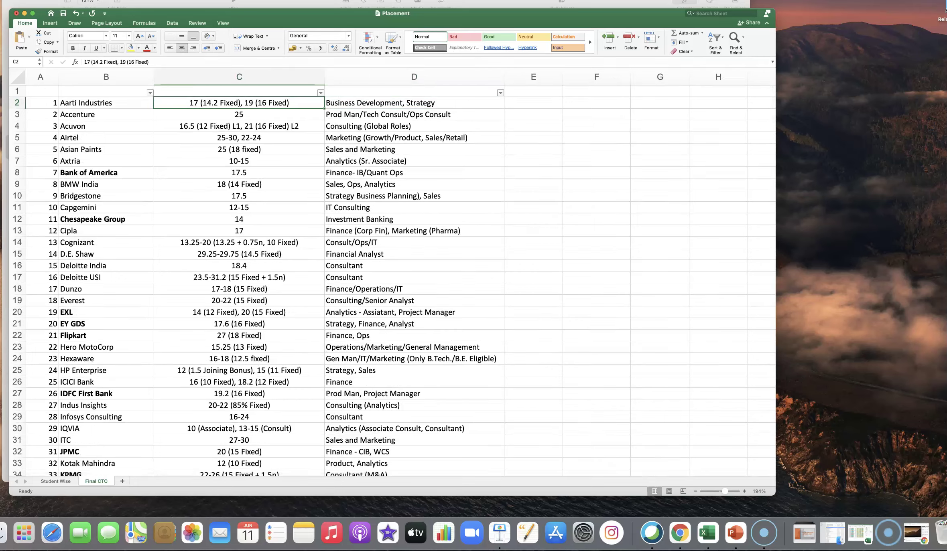
key("Return")
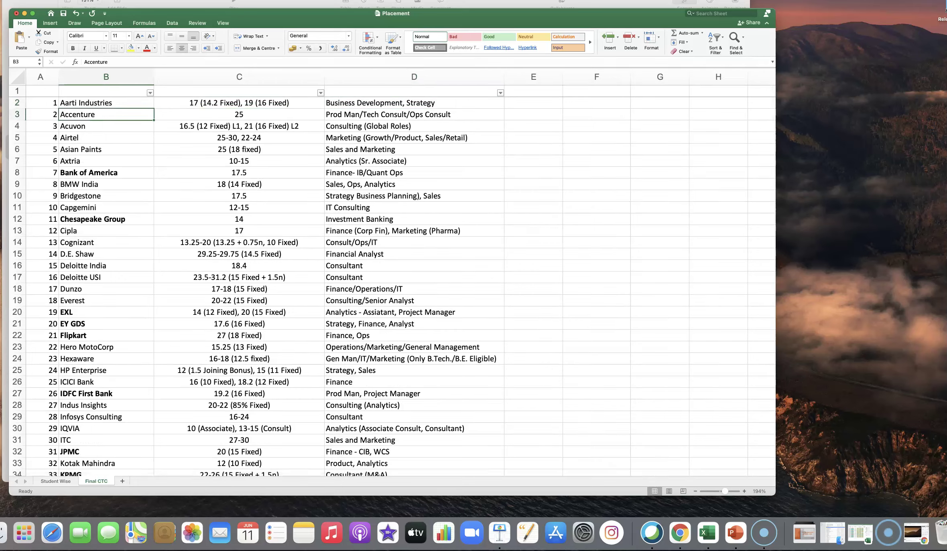
key("Tab")
key("Tab")
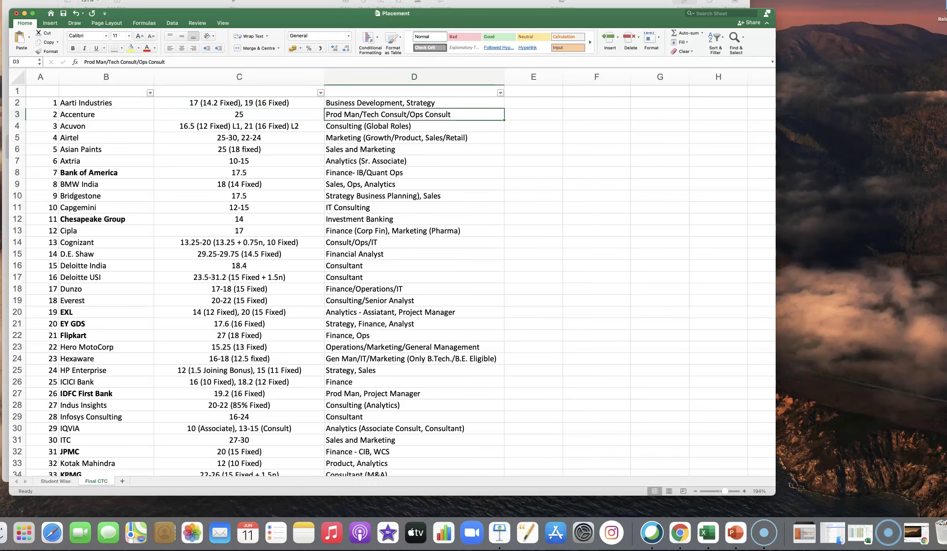
key("Left")
key("Left")
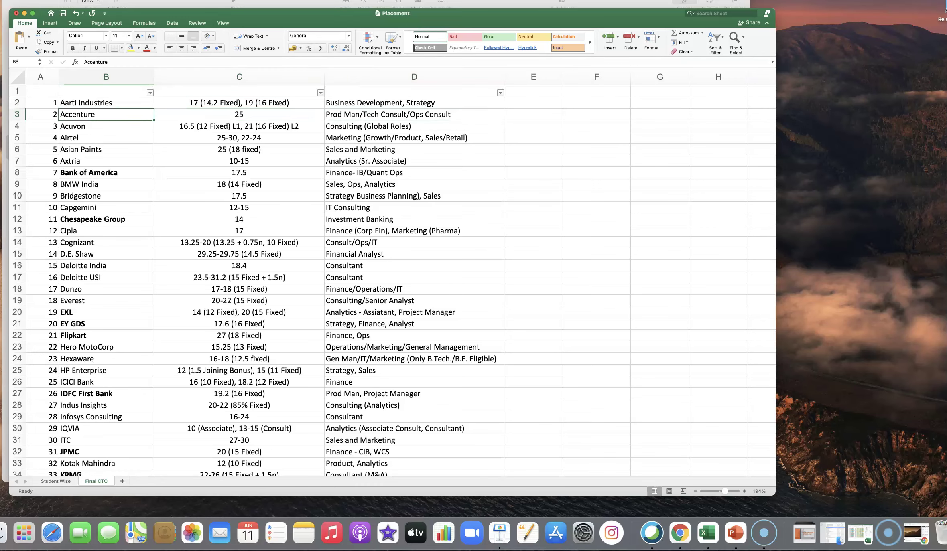
key("Left")
key("Right")
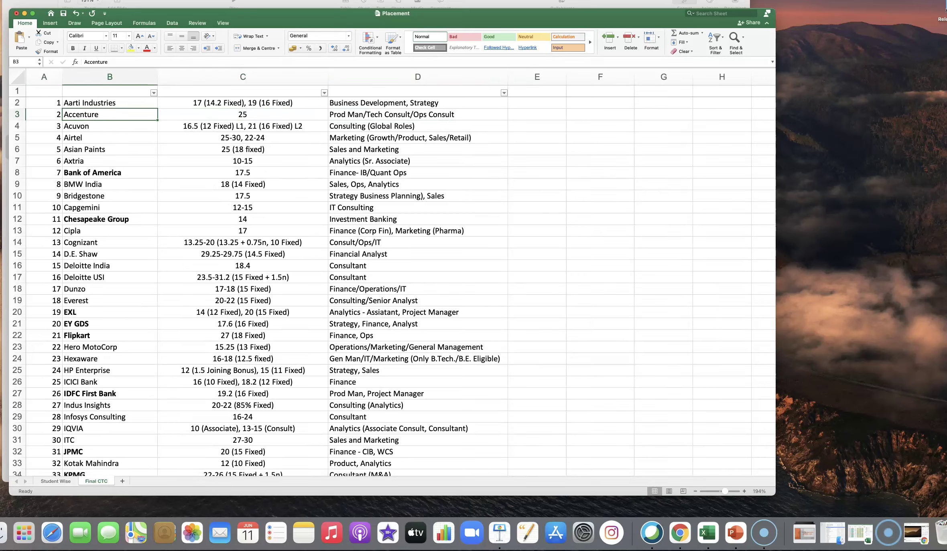
key("Right")
key("Right")
key("Right")
key("Left")
key("Left")
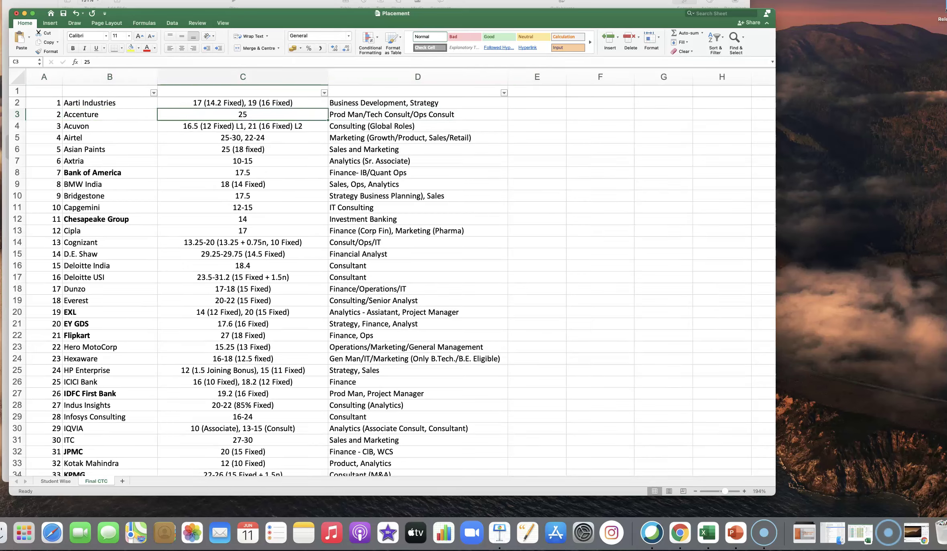
key("Left")
key("Left")
scroll(394, 273, "down", 1)
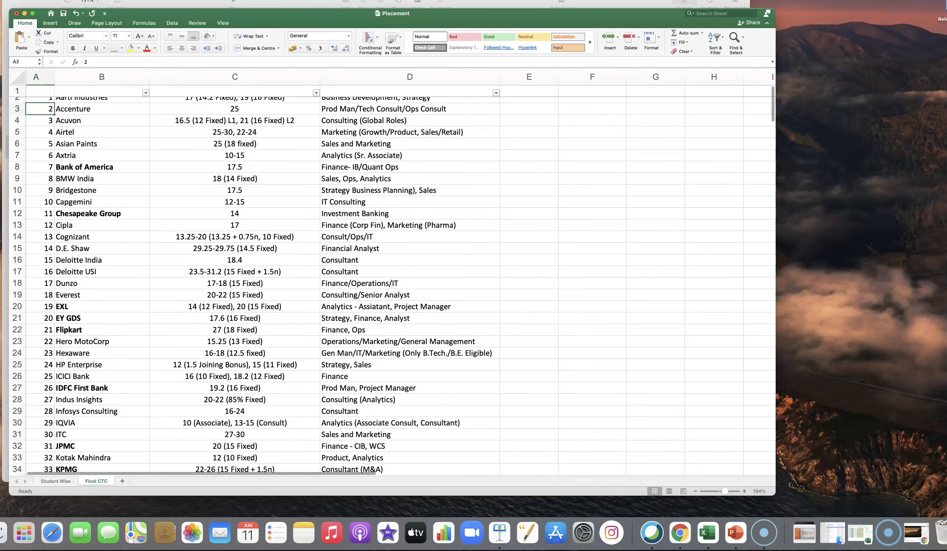
scroll(394, 273, "up", 1)
- Centre the serial numbers in column A, then move over to the CTC column
left_click(43, 77)
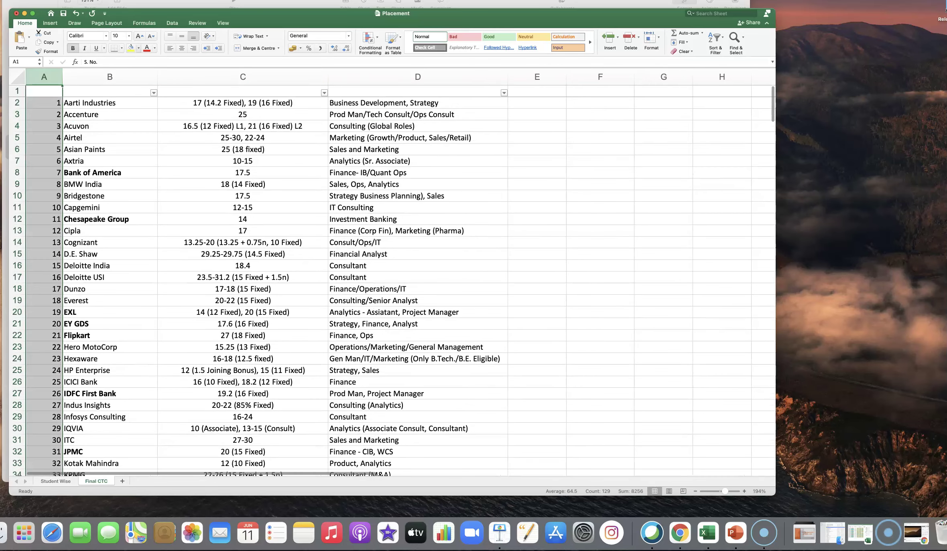
left_click(181, 48)
left_click(242, 77)
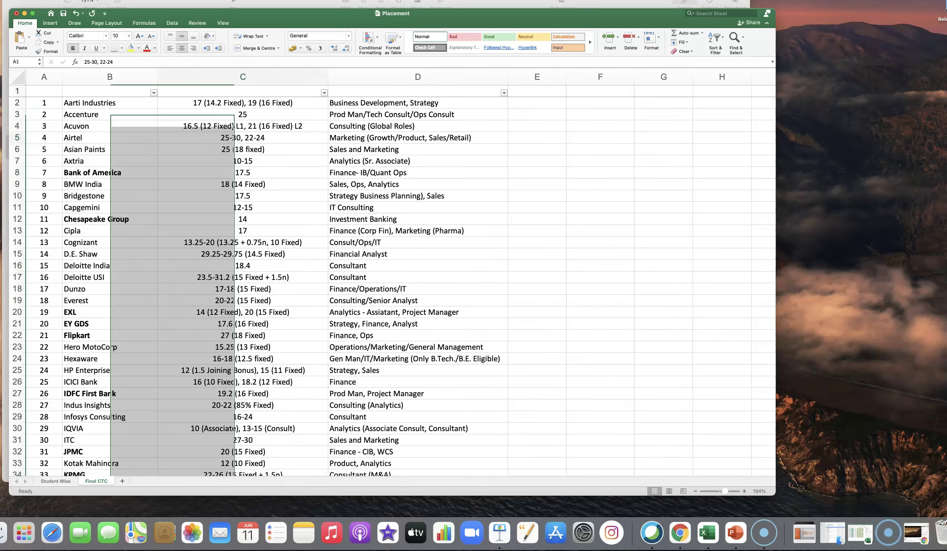
left_click(242, 137)
left_click(537, 114)
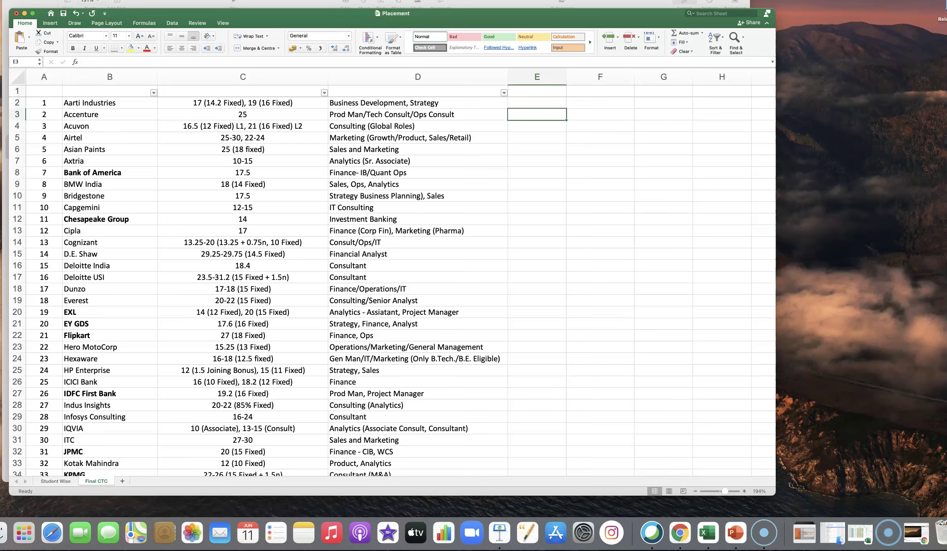
- Review the Airtel, Asian Paints and Bank of America names and CTC figures in rows 5–8
left_click(110, 138)
left_click(242, 138)
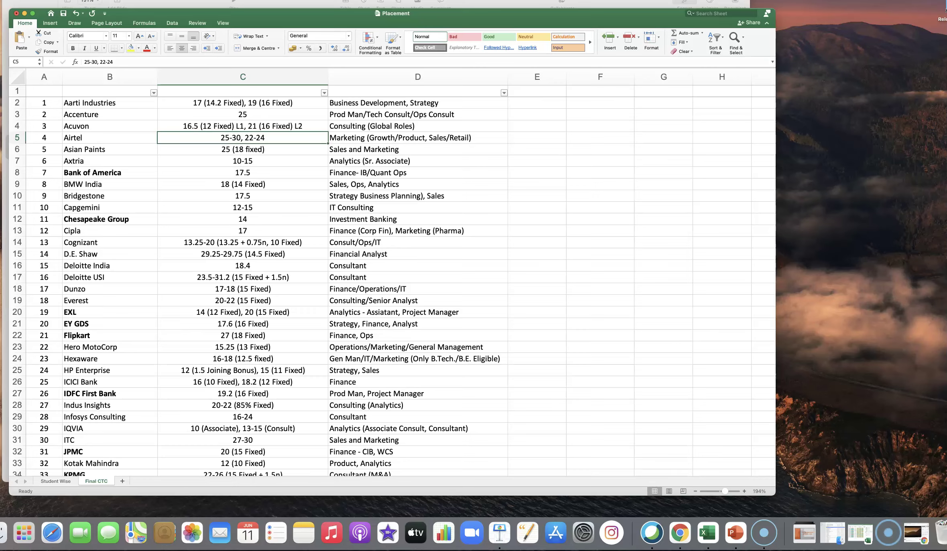
key("Down")
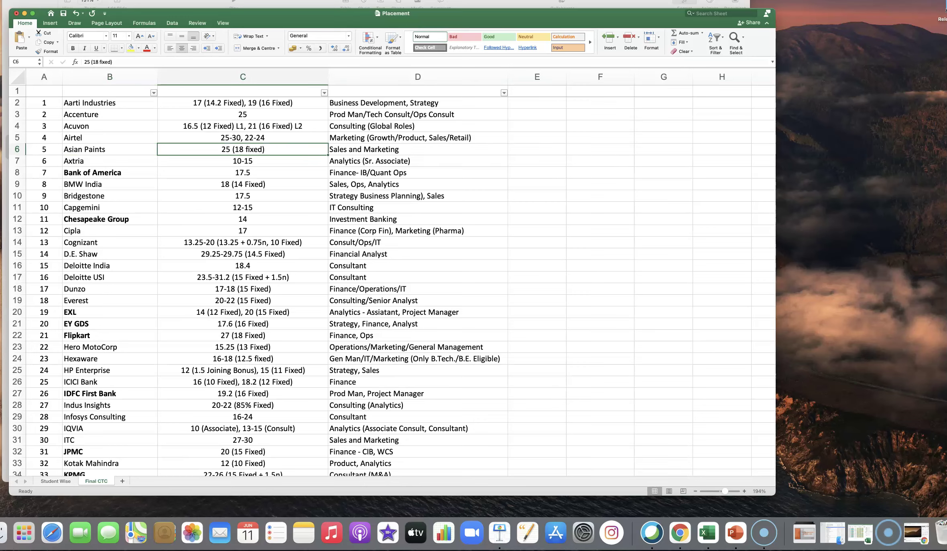
key("Left")
key("Down")
key("Down")
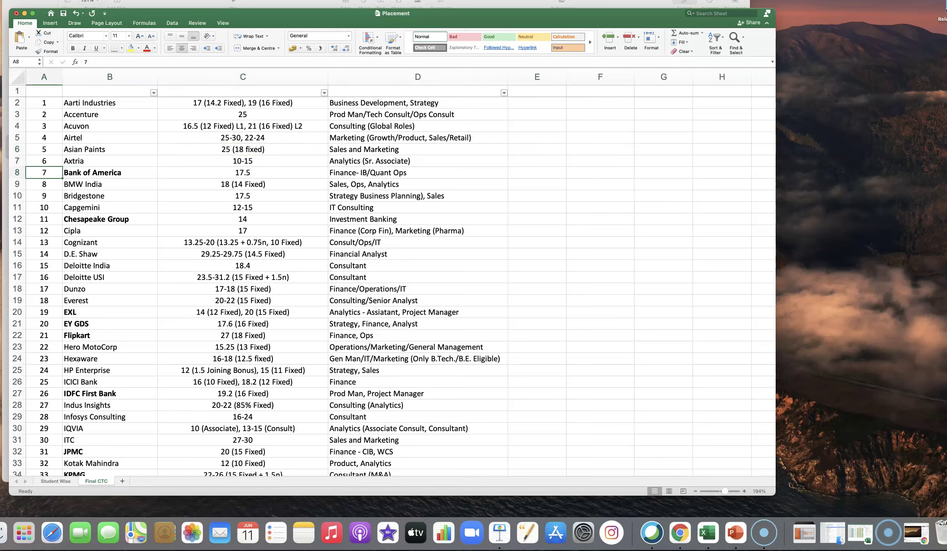
key("Right")
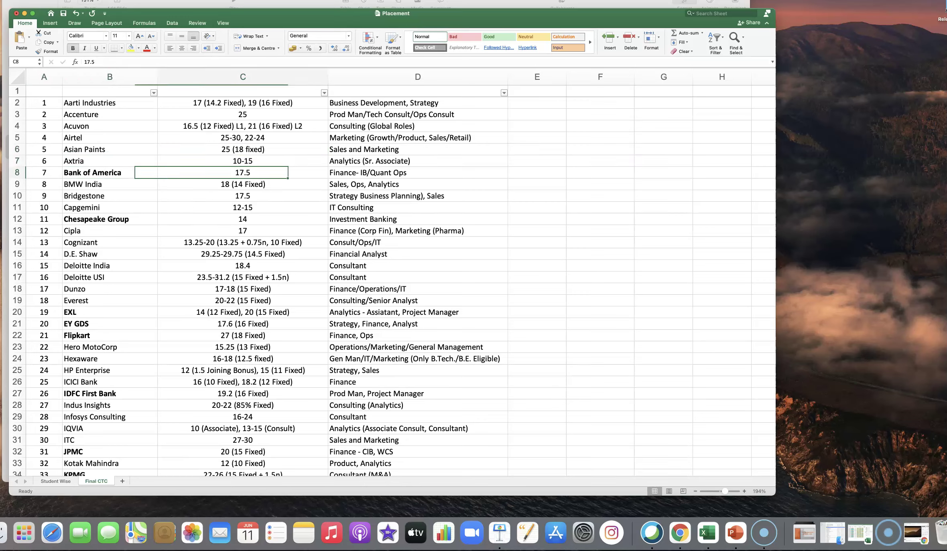
- Enter the note BAU in E8 beside Bank of America and make it bold
key("Right")
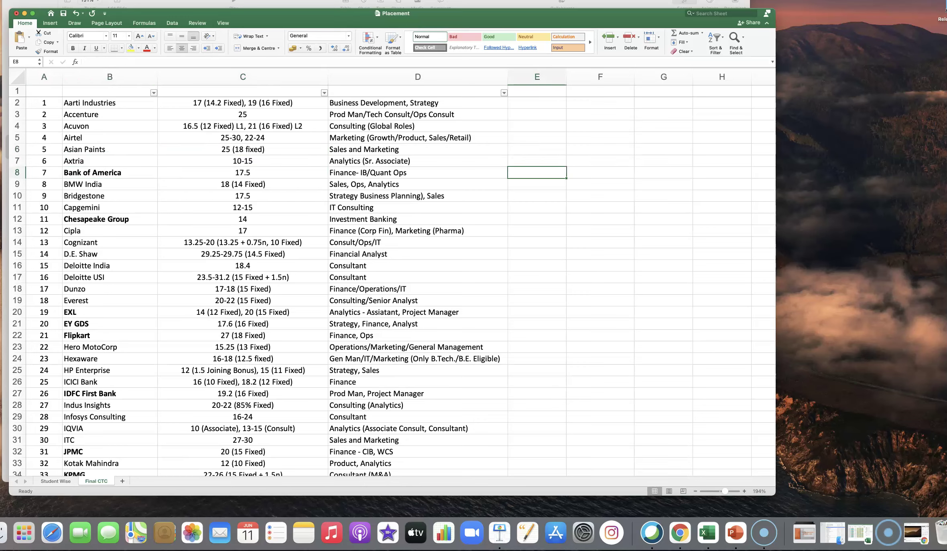
key("Right")
type("B")
type("AU")
key("super+b")
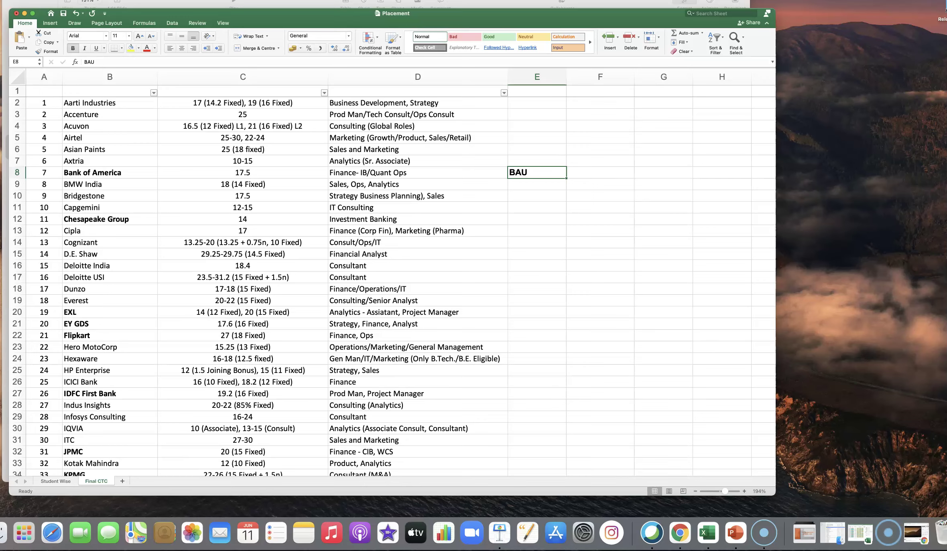
- Recheck the Bank of America row and highlight 'Quant Ops' in D8 without changing it
key("Up")
key("Left")
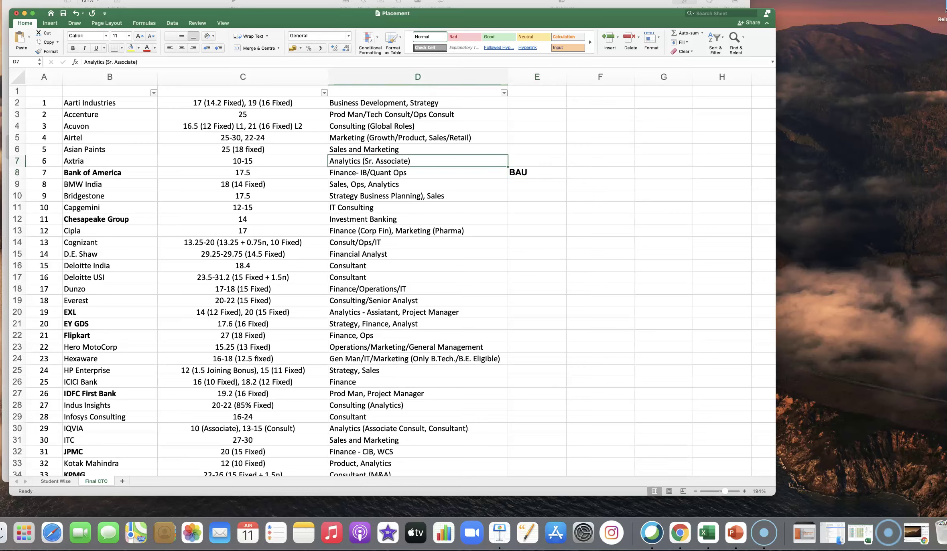
key("Down")
key("Home")
key("Right")
key("Right")
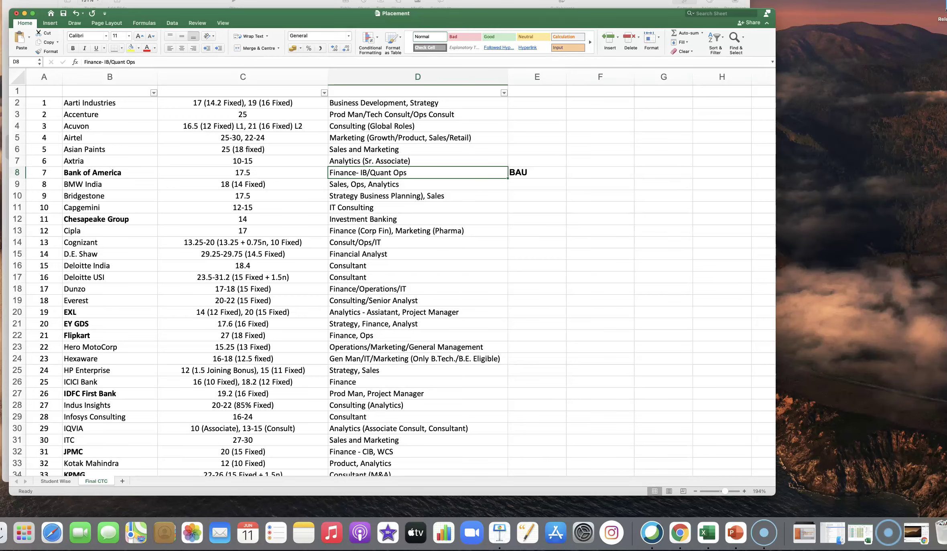
key("Right")
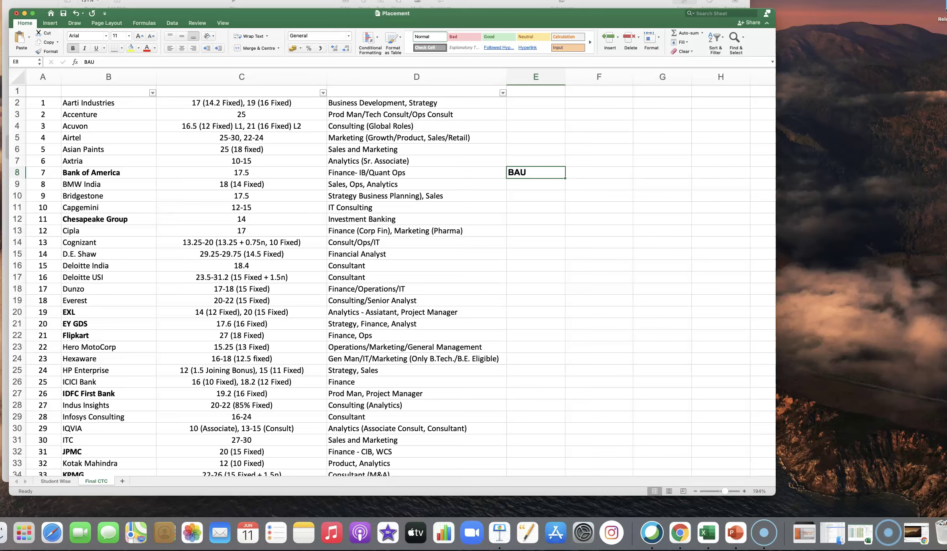
key("Left")
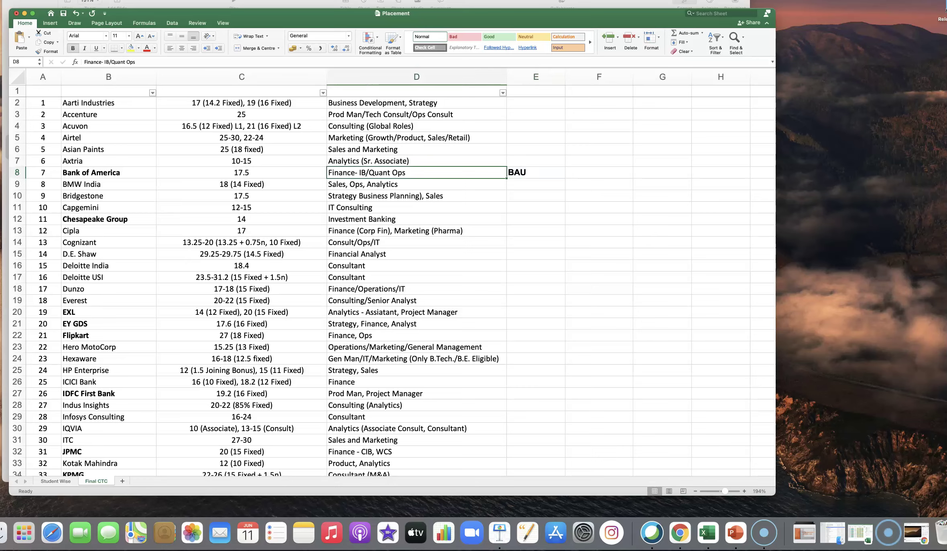
double_click(399, 172)
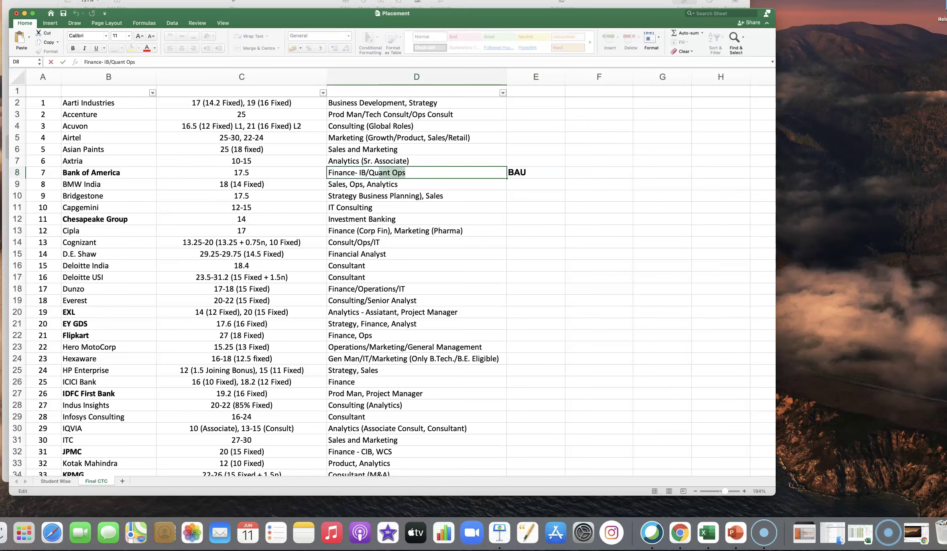
left_click_drag(406, 172, 369, 172)
key("Escape")
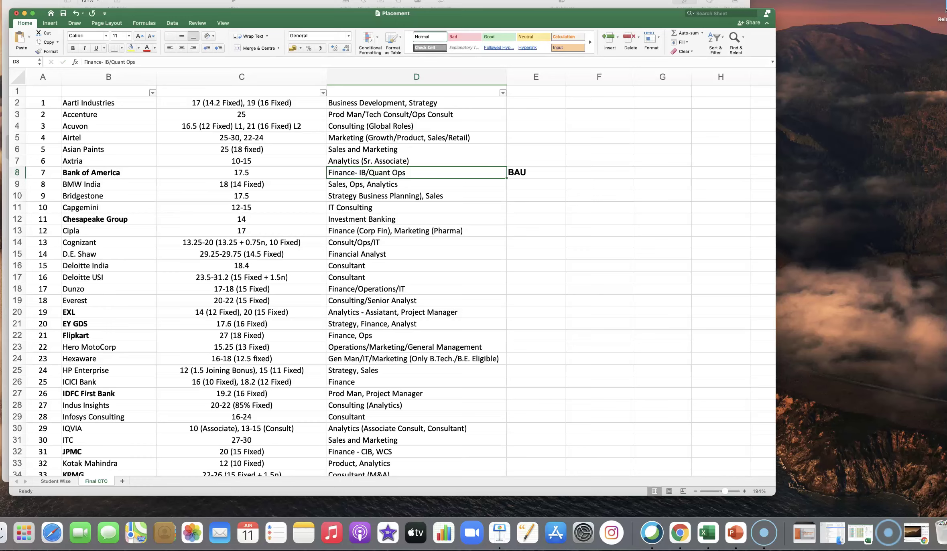
- Step through the BMW India, Capgemini and following rows, checking salaries and roles
key("Return")
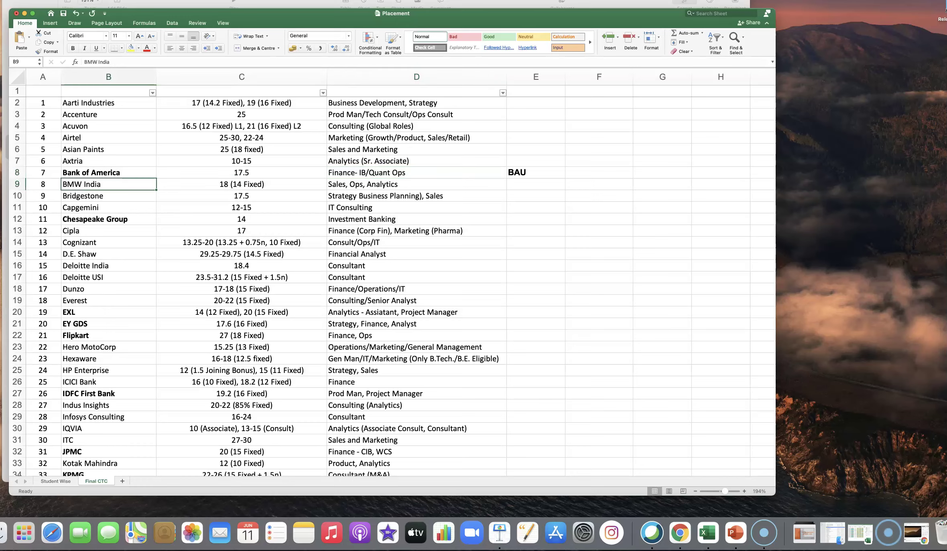
key("Right")
key("Right")
key("Left")
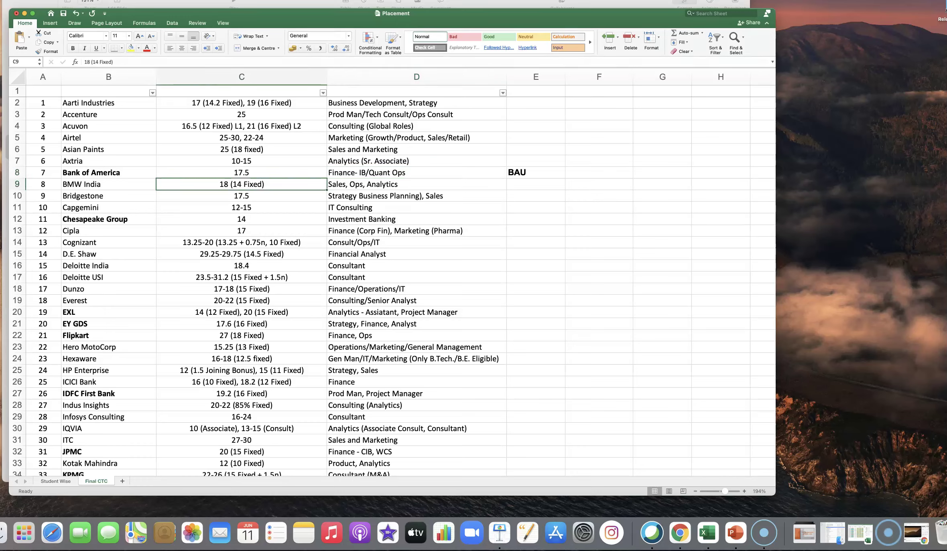
key("Return")
key("Return")
key("Right")
key("Right")
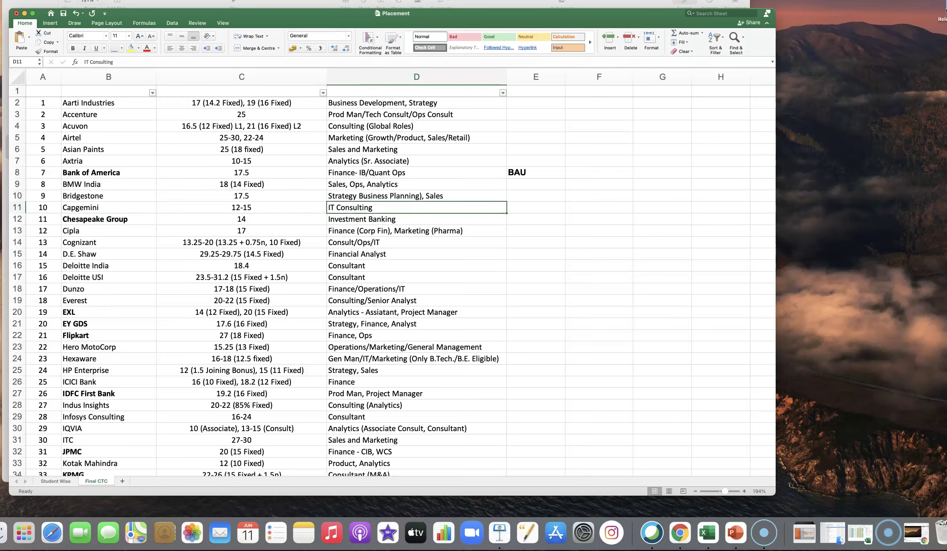
key("Left")
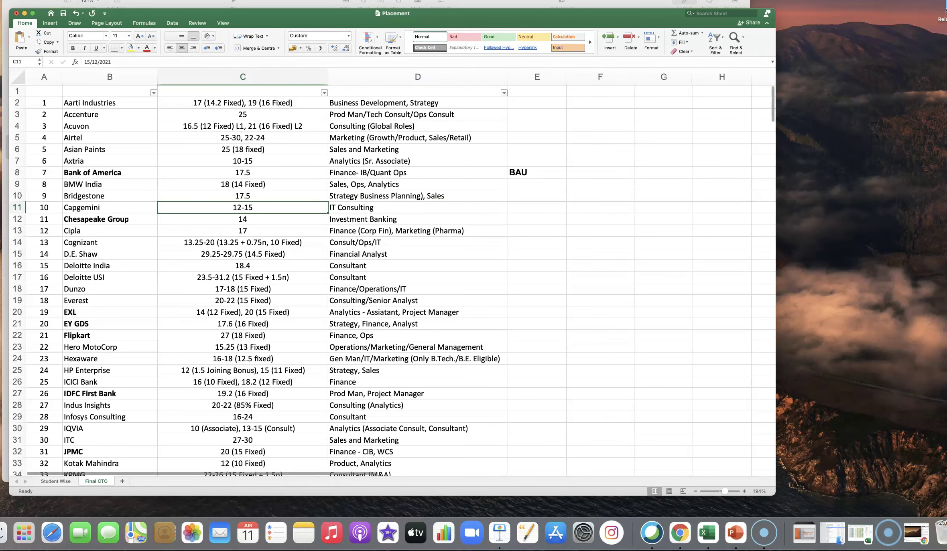
key("Down")
key("Down")
key("Down")
key("Right")
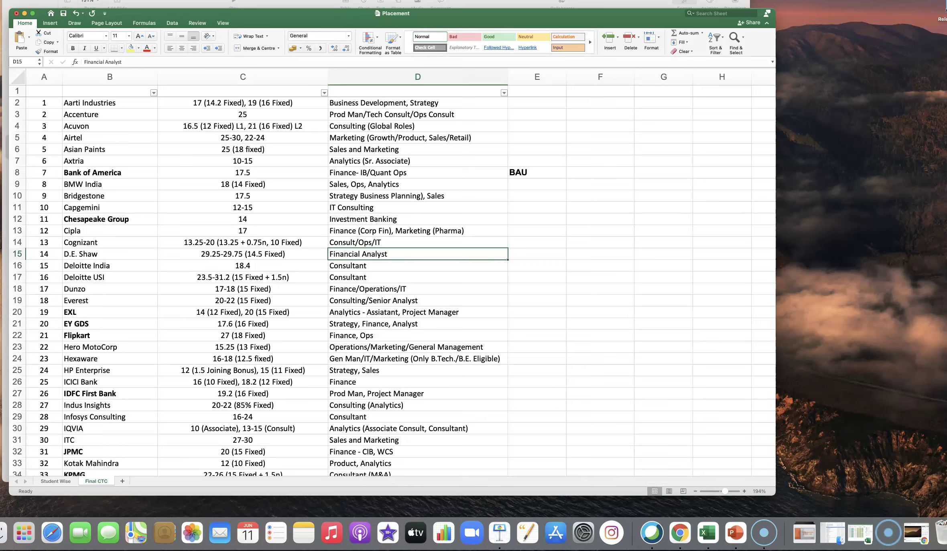
- Enter the note BLACKI in E12 beside Chesapeake Group and return to B12
left_click(109, 218)
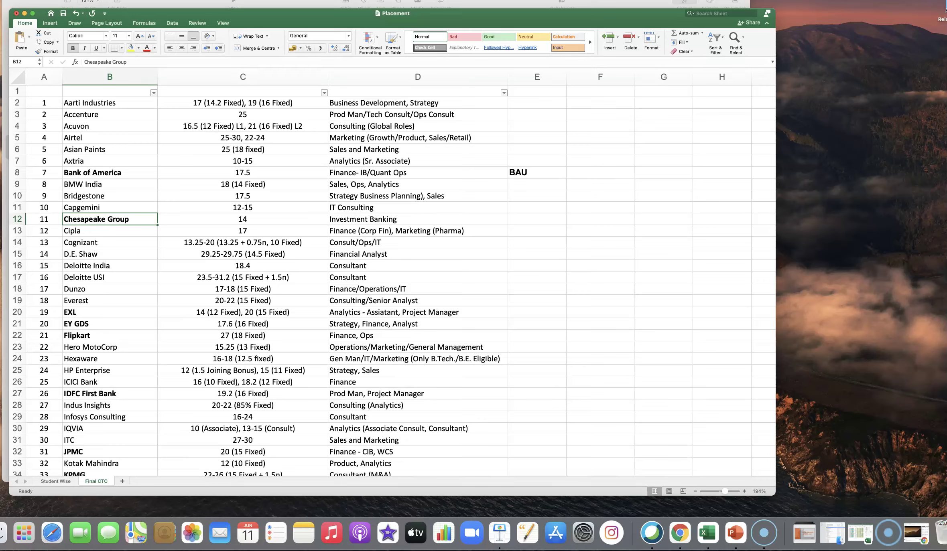
key("Right")
key("Right")
key("Right")
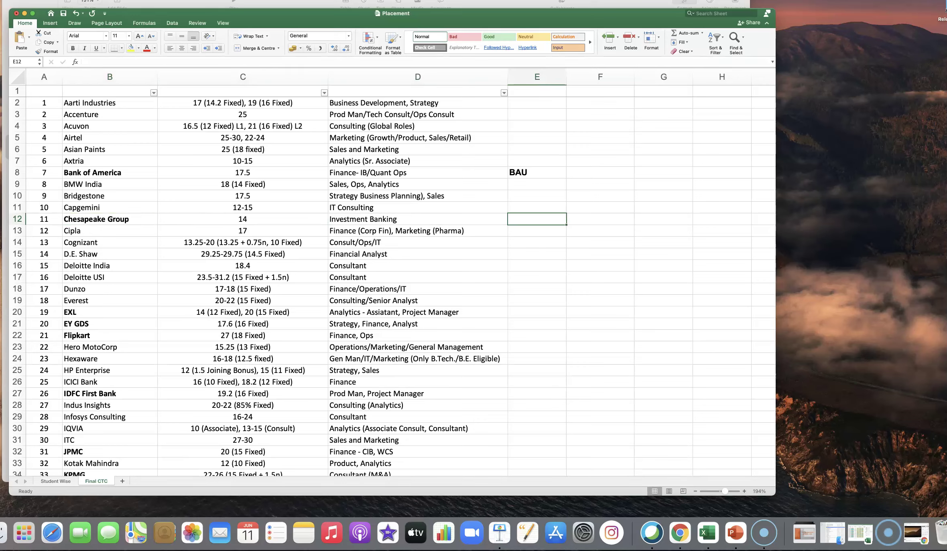
type("BLA")
type("CKI")
key("Return")
key("Up")
key("Left")
key("Left")
key("Left")
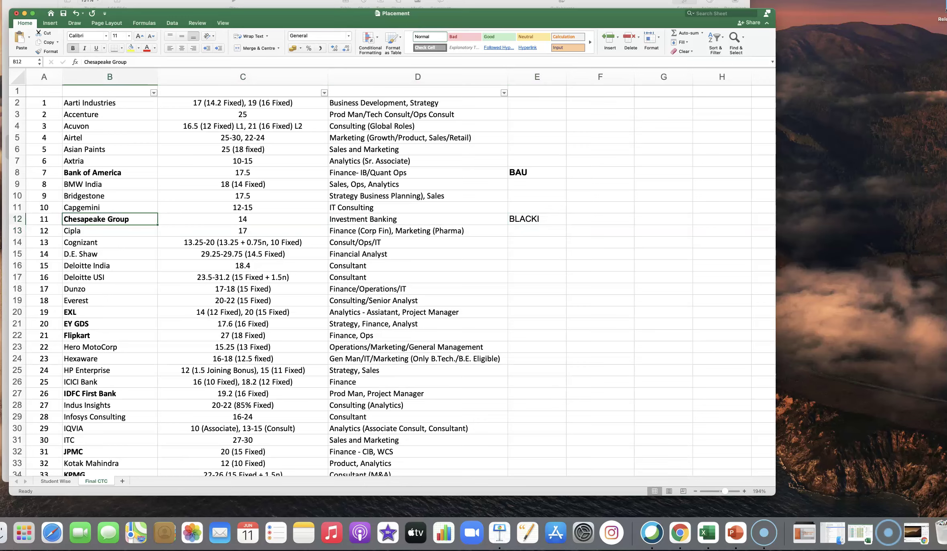
- Make the Investment Banking role in D12 bold and check the Chesapeake salary in C12
key("Right")
key("Right")
key("super+b")
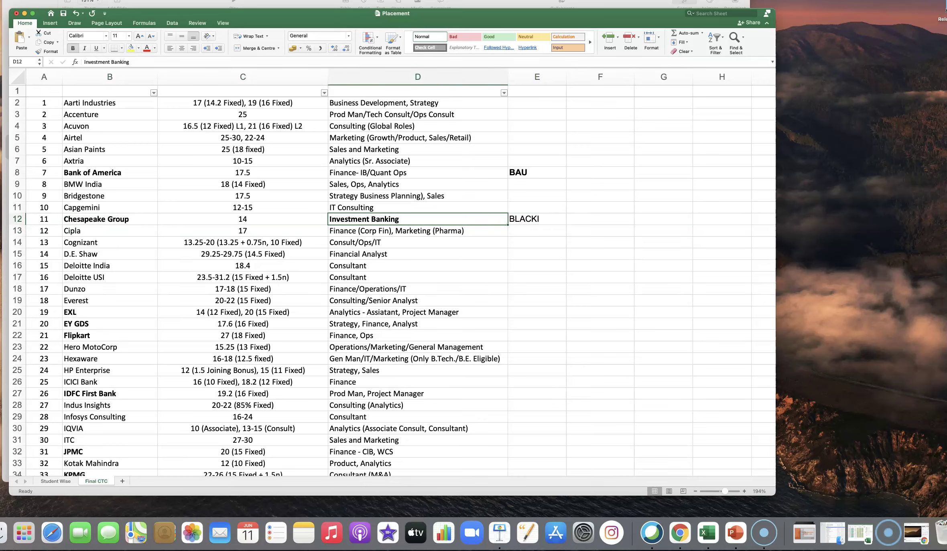
key("Left")
key("Left")
key("Right")
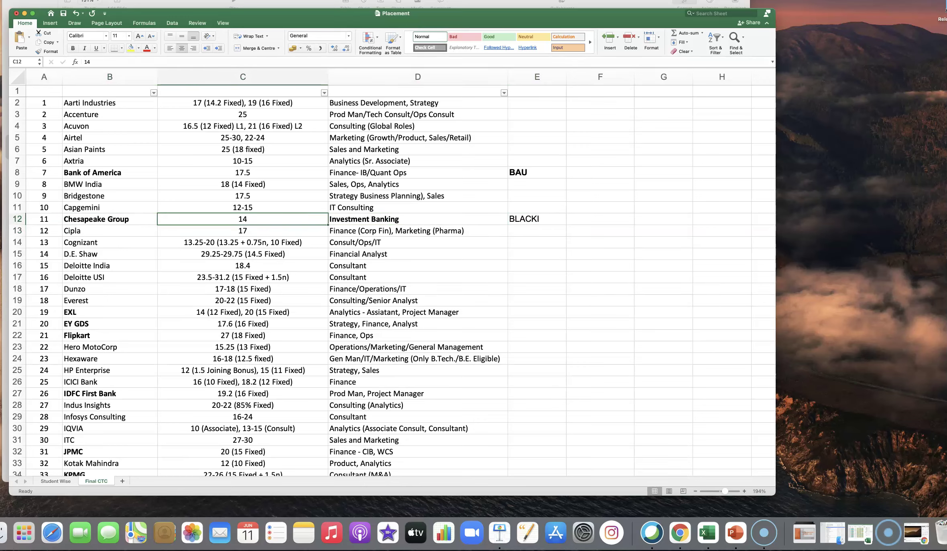
- Enter a second note, MS, in F12 on the Chesapeake Group row
key("Right")
key("Right")
key("Right")
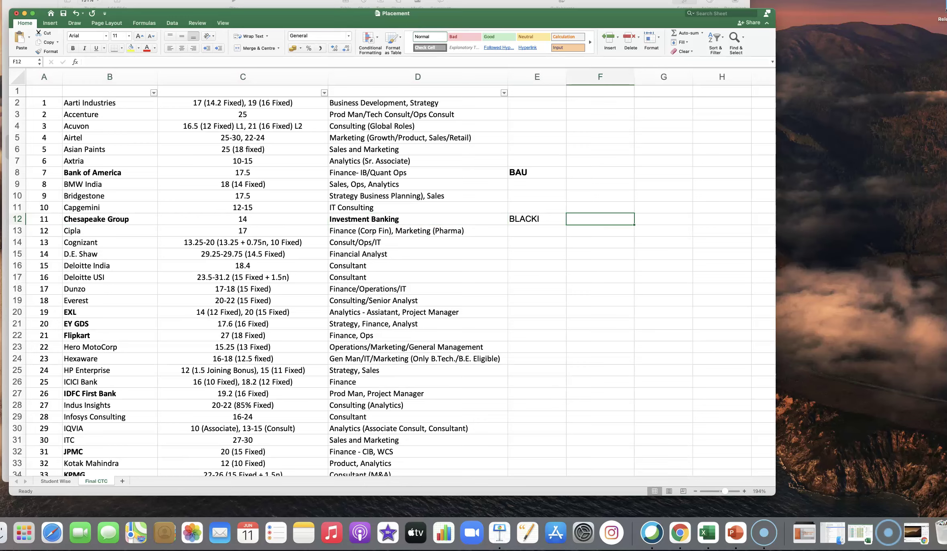
type("MS")
key("Return")
key("Up")
key("Left")
key("Left")
key("Left")
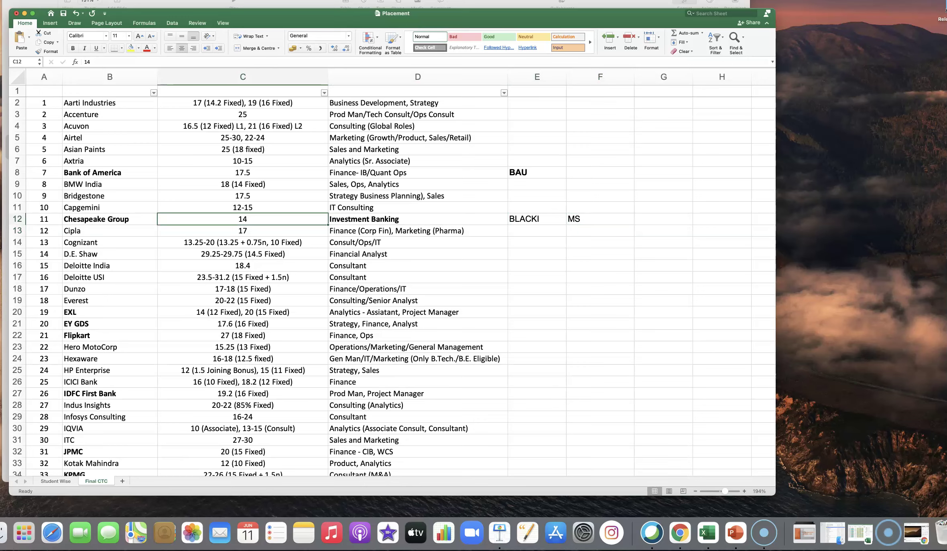
key("Right")
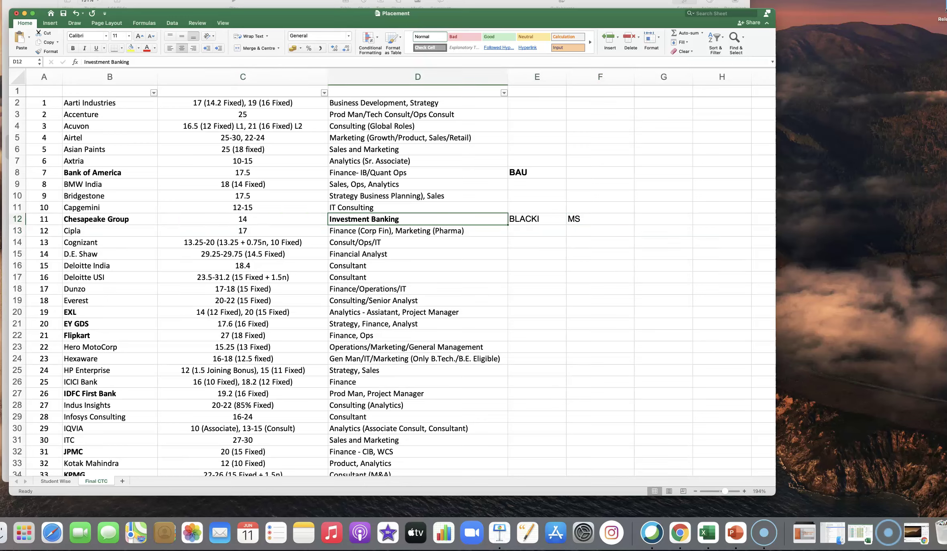
key("Right")
key("Right")
key("Right")
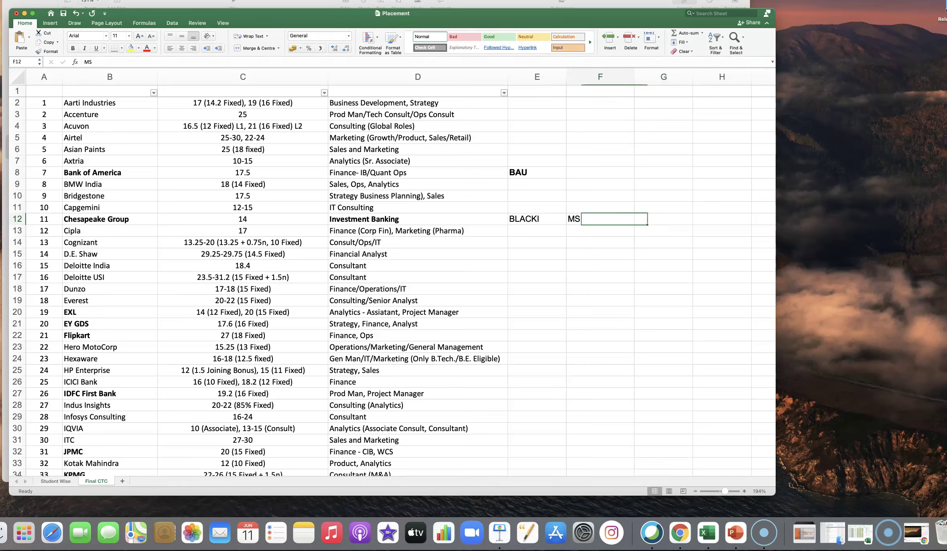
- Step back and forth across the Chesapeake Group row, rechecking its salary, role and notes
key("Left")
key("Left")
key("Left")
key("Left")
key("Left")
key("Right")
key("Right")
key("Left")
key("Left")
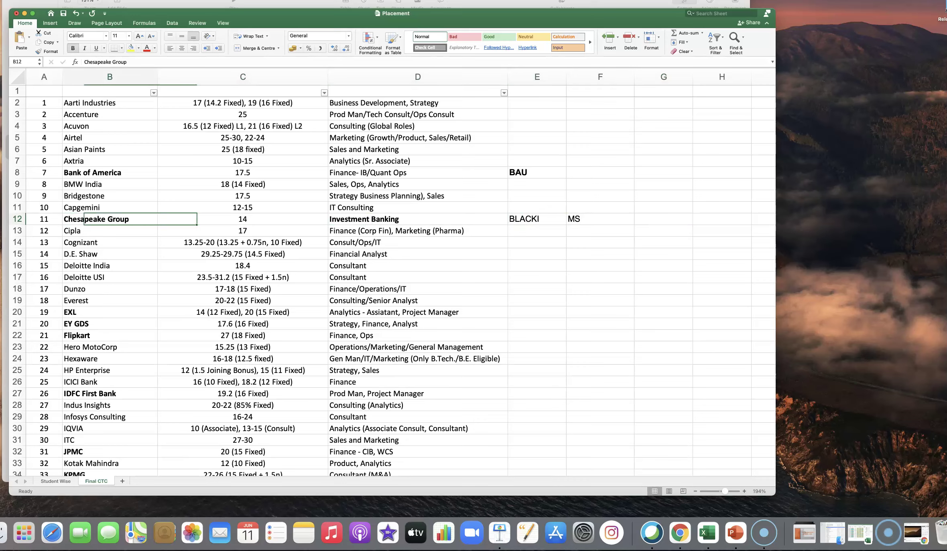
key("Left")
key("Right")
key("Right")
key("Left")
key("Left")
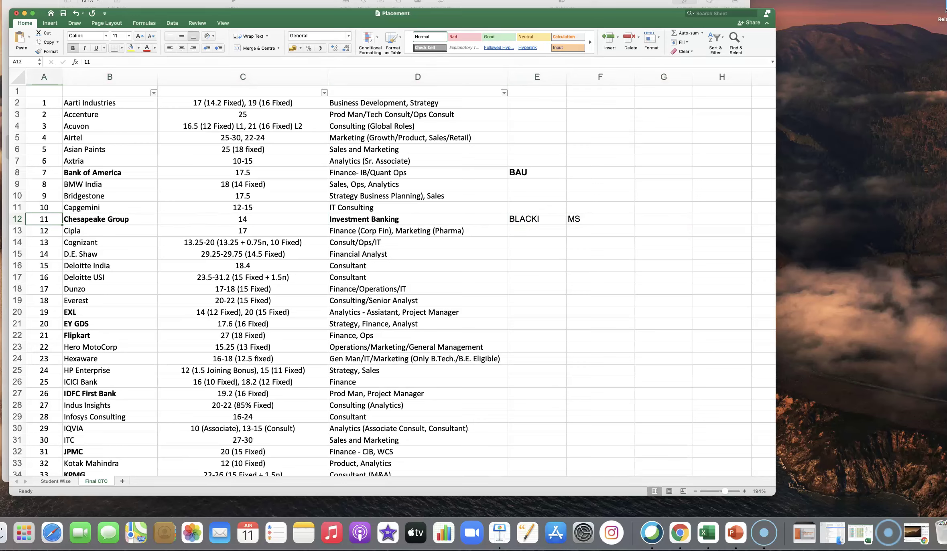
key("Left")
key("Right")
key("Right")
key("Left")
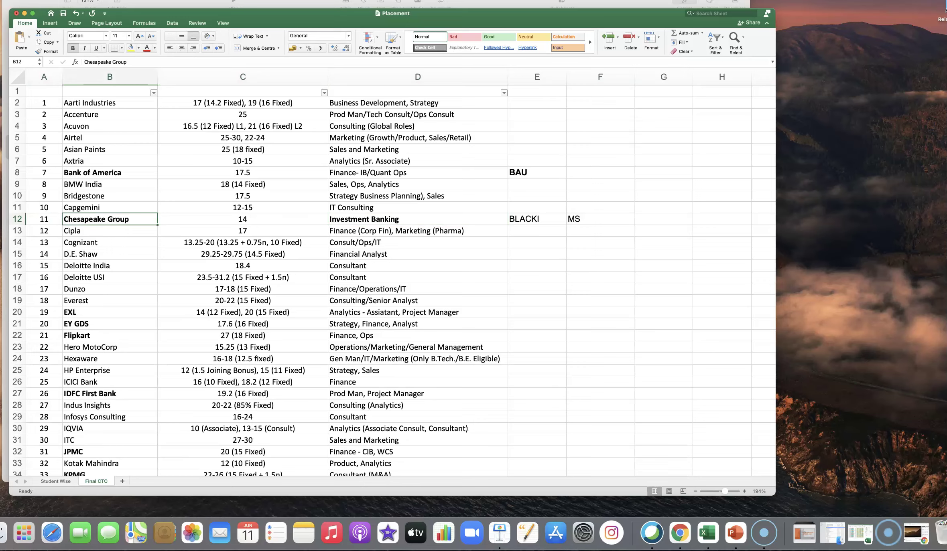
key("Right")
key("Right")
key("Right")
key("Left")
key("Left")
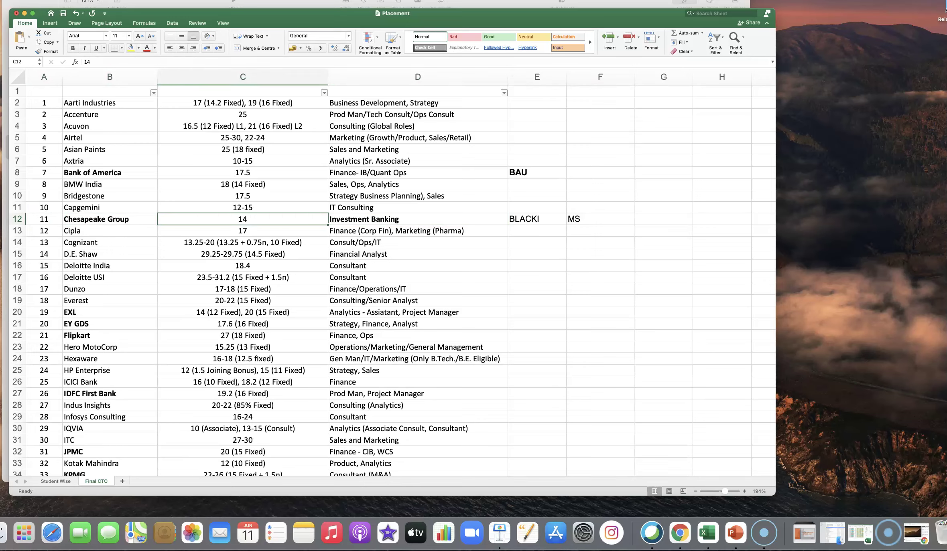
key("Left")
- Review the Cipla and Cognizant rows 13–14, checking their salaries and roles
key("Down")
key("Right")
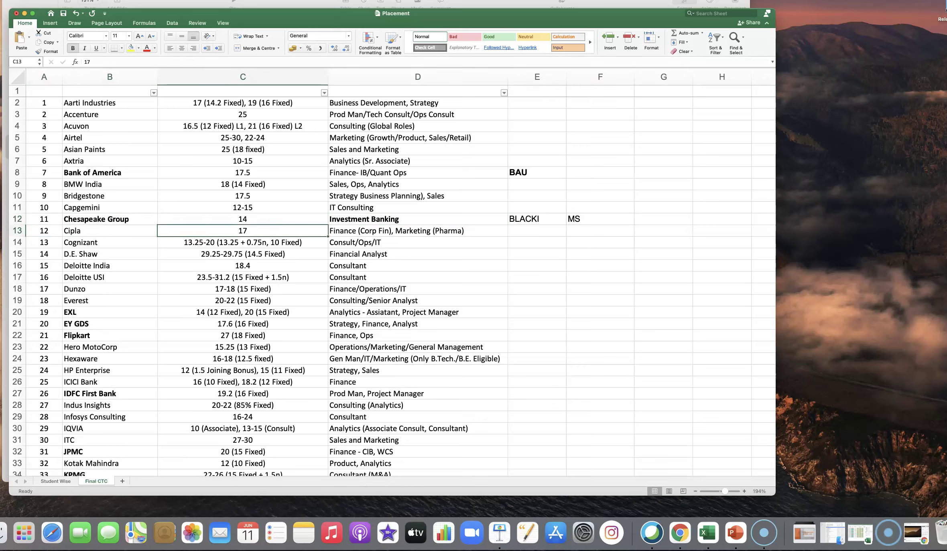
key("Right")
key("Left")
key("Left")
key("Right")
key("Right")
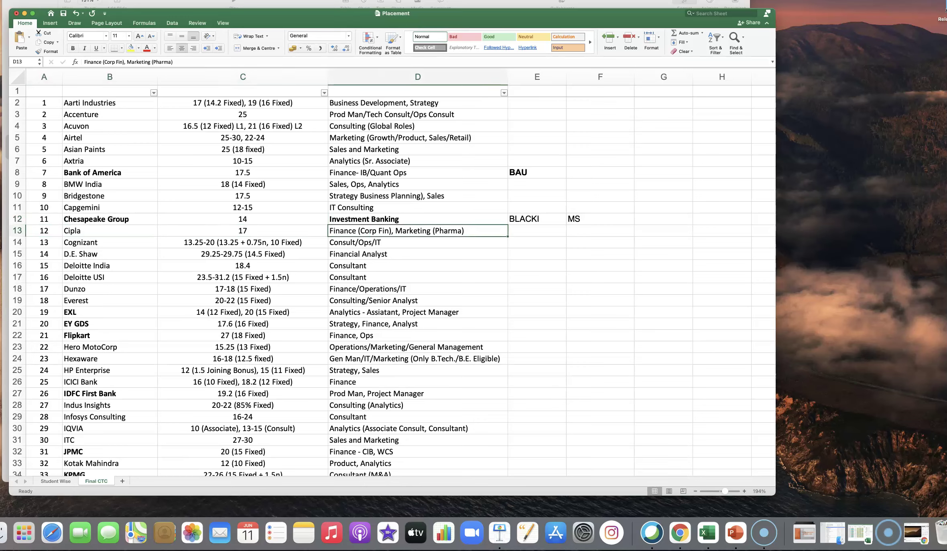
key("Left")
key("Left")
key("Left")
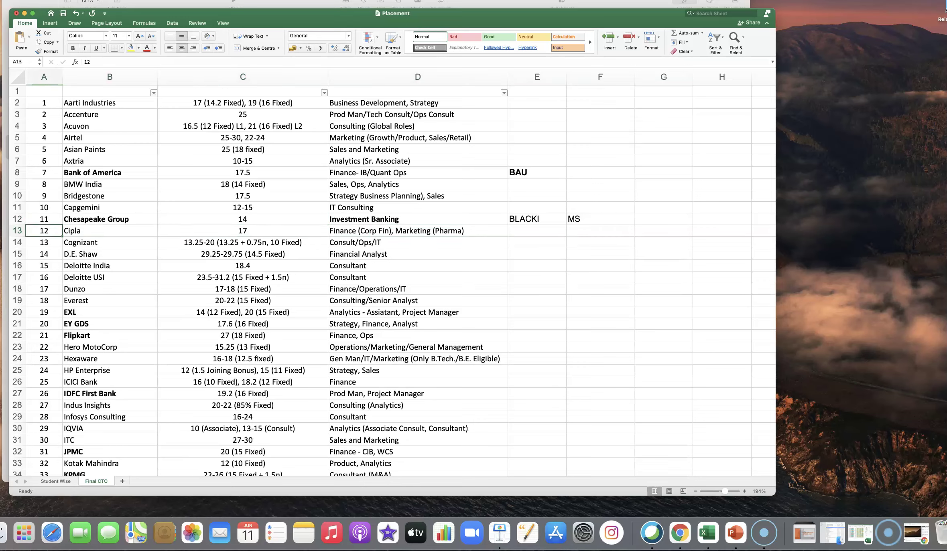
key("Right")
key("Right")
key("Right")
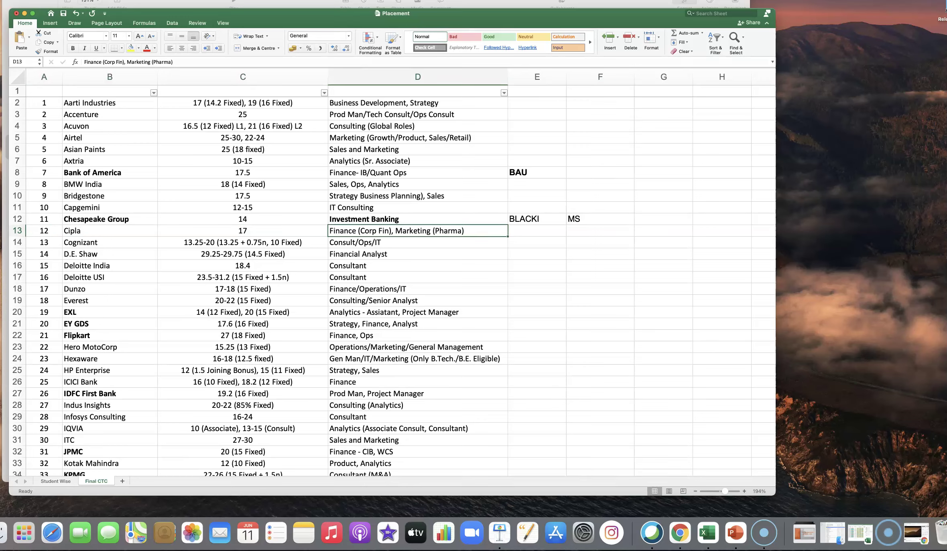
key("Down")
key("Left")
key("Left")
key("Left")
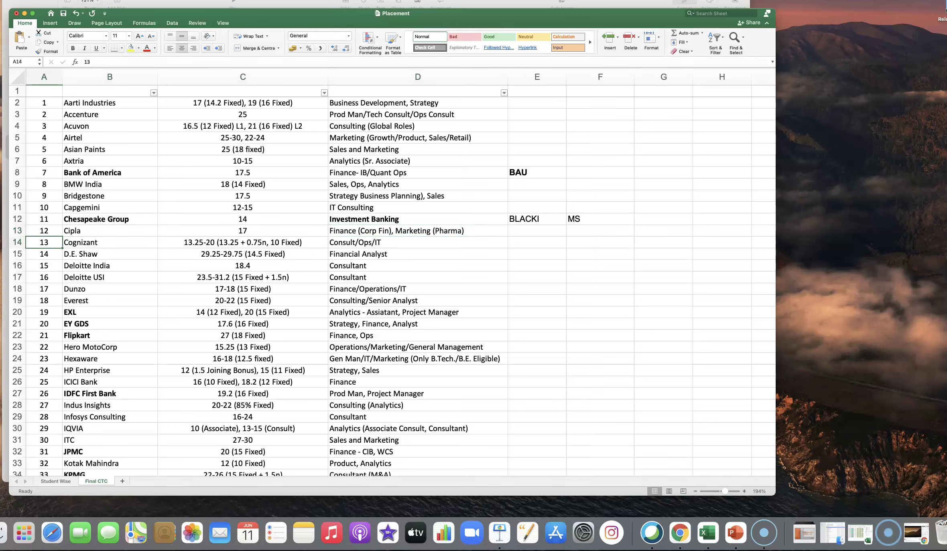
key("Right")
key("Right")
key("Right")
key("Right")
key("Left")
key("Left")
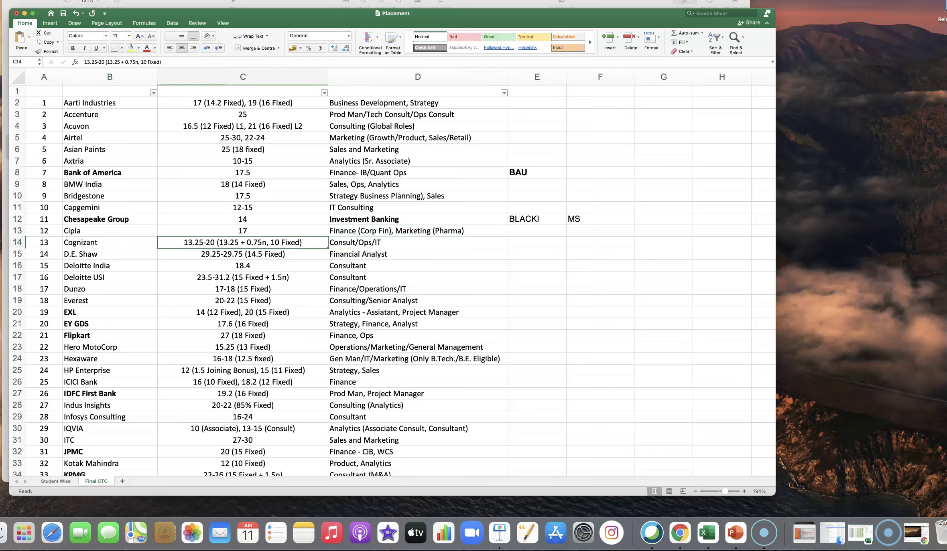
key("Left")
- Make D.E. Shaw's Financial Analyst role in D15 bold and move to E15 for a note
key("Down")
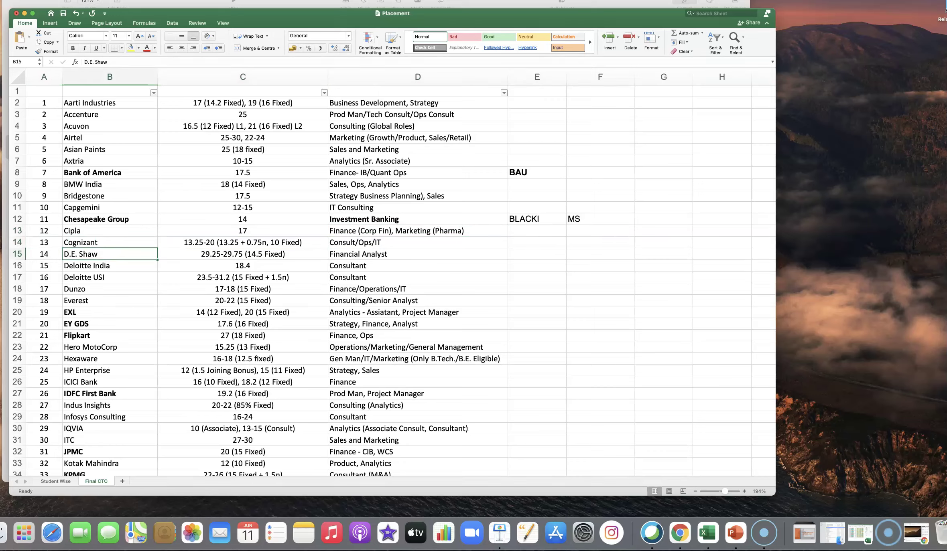
key("Right")
key("Right")
key("super+b")
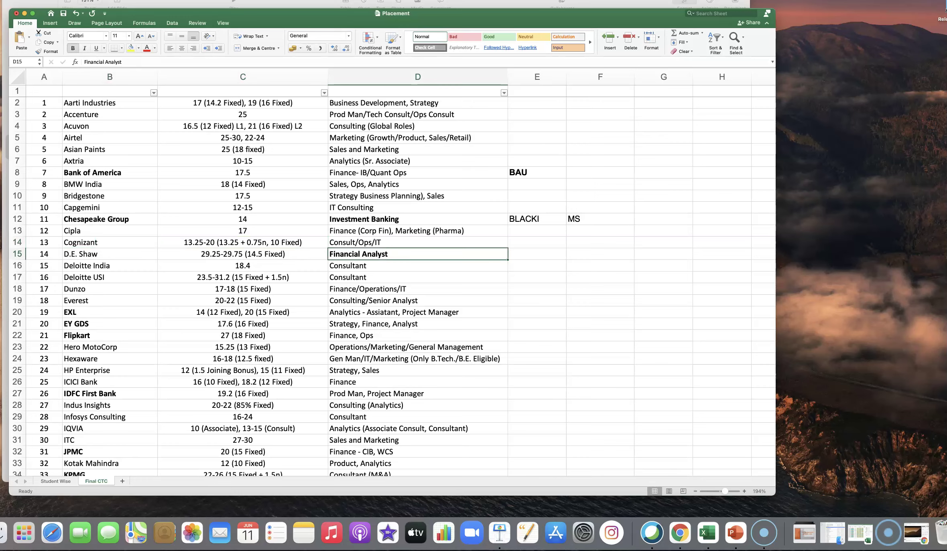
key("Left")
key("Right")
key("Right")
type("HF")
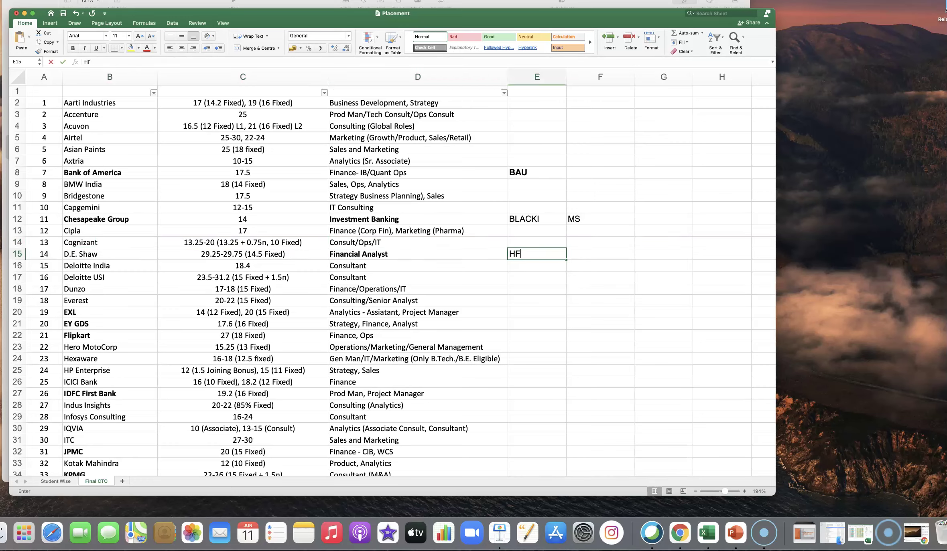
type("S")
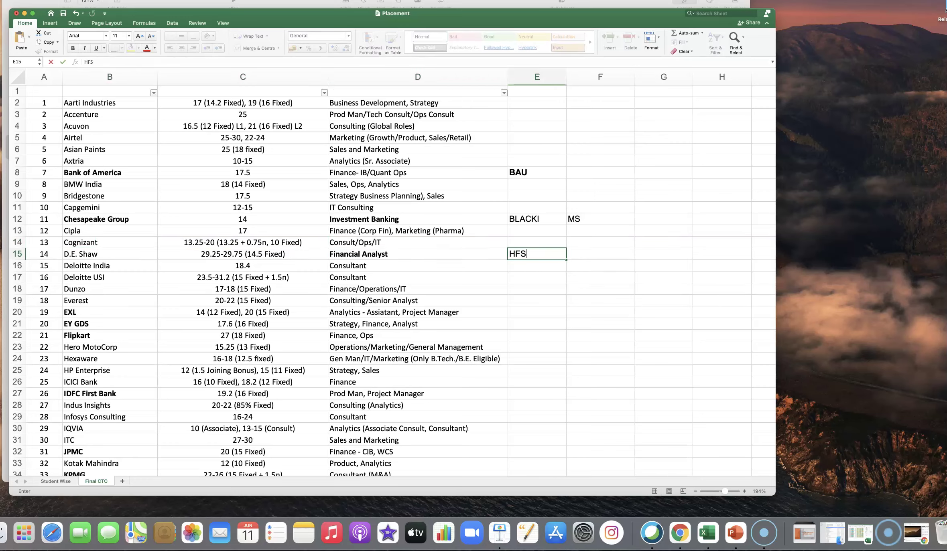
type(", HF")
type("A")
- Commit the HFS, HFA note in E15 and move down past D.E. Shaw's row
key("Return")
key("Up")
key("Left")
key("Left")
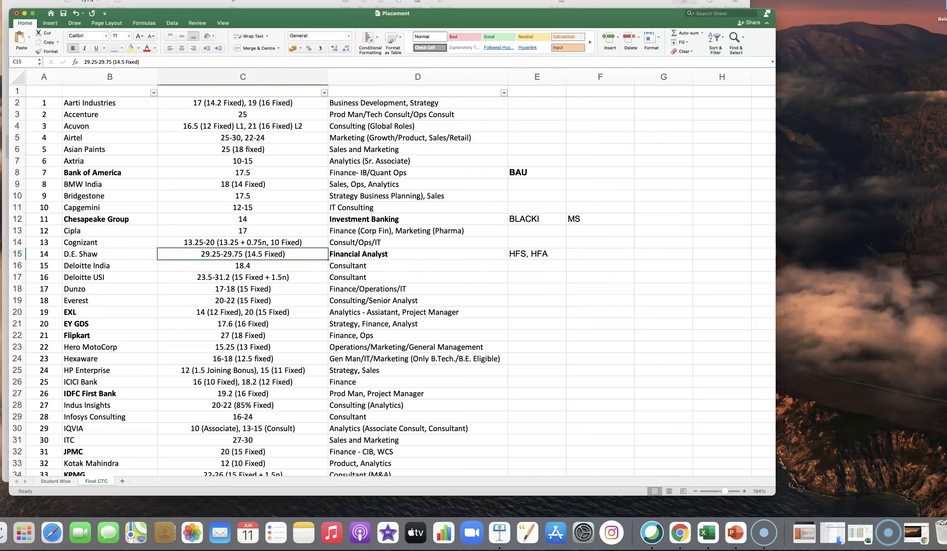
key("Down")
key("Left")
key("Right")
- Review the Deloitte India and Deloitte USI rows, comparing their roles and figures
key("Down")
key("Left")
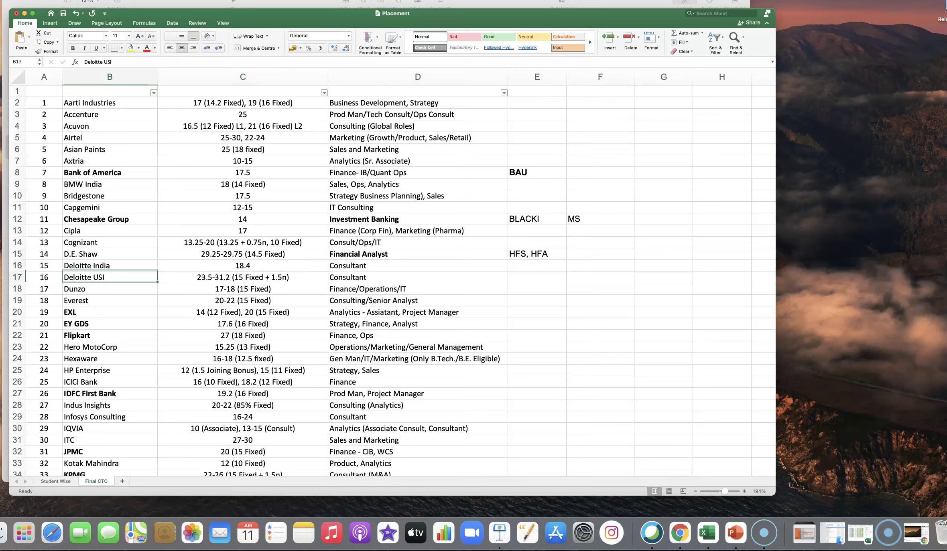
key("Right")
key("Right")
key("Left")
key("Left")
key("Left")
key("Right")
key("Right")
key("Right")
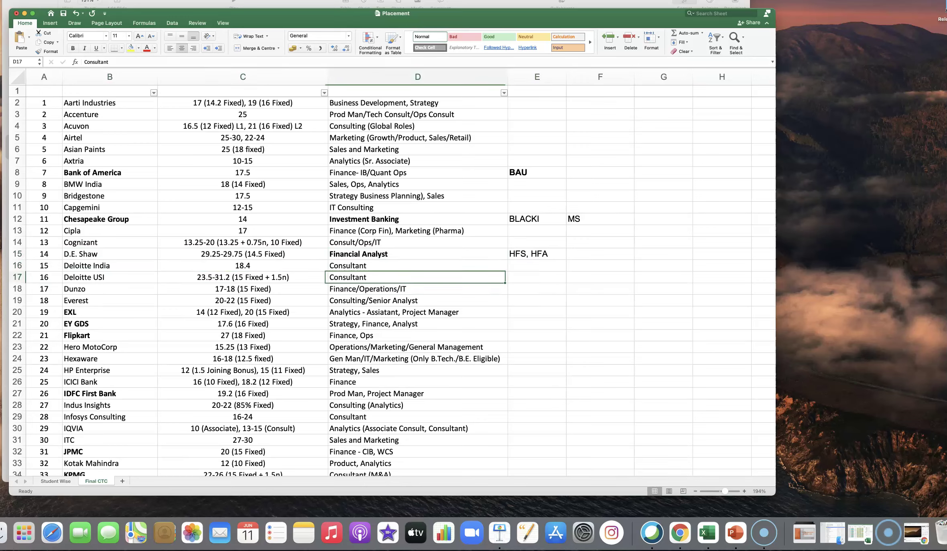
key("Left")
key("Left")
key("Right")
key("Right")
key("Up")
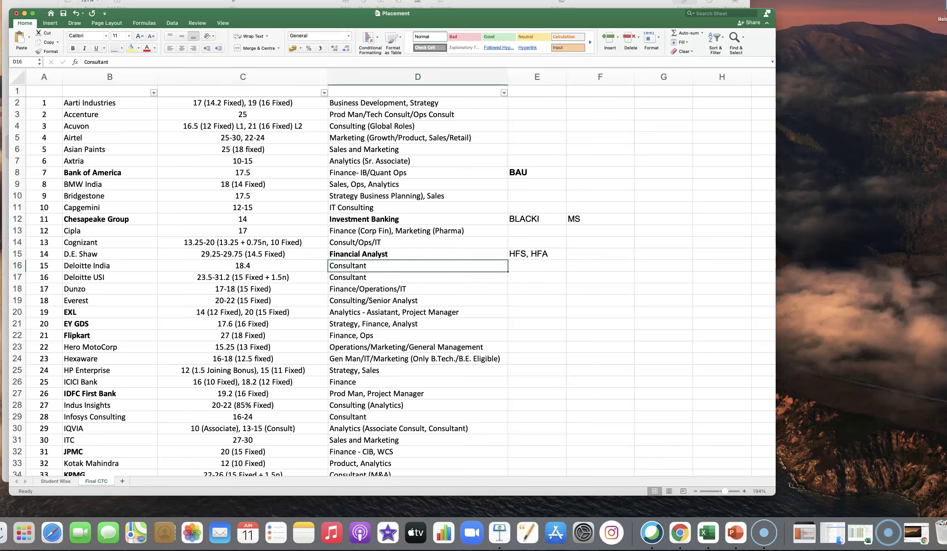
key("Down")
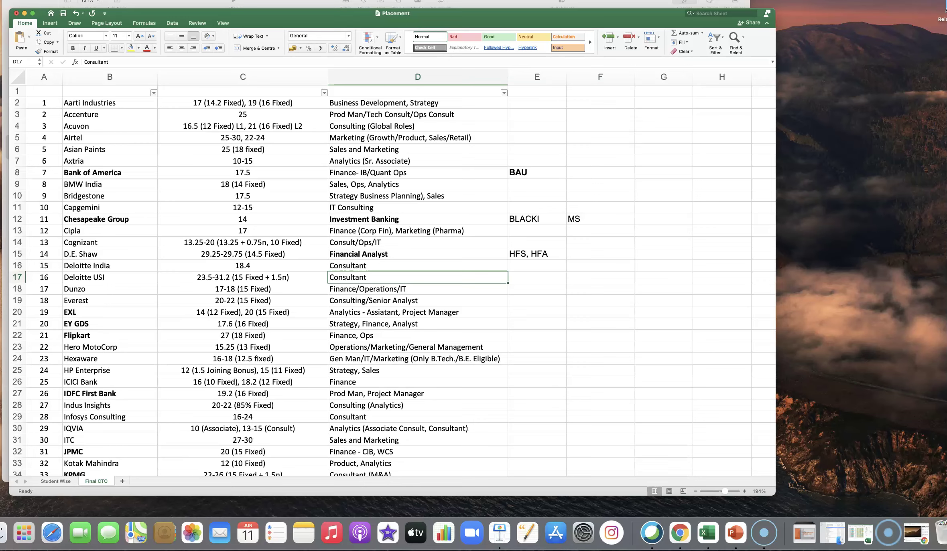
key("Left")
key("Left")
key("Left")
key("Right")
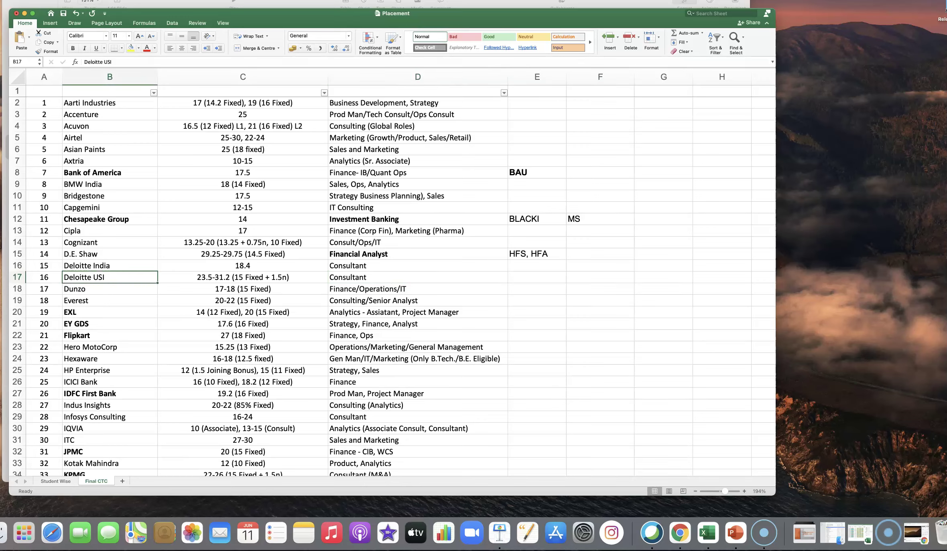
- Enter the note IIMA in E20 beside EXL's analytics roles
key("Right")
key("Right")
key("Left")
key("Left")
key("Down")
key("Down")
key("Down")
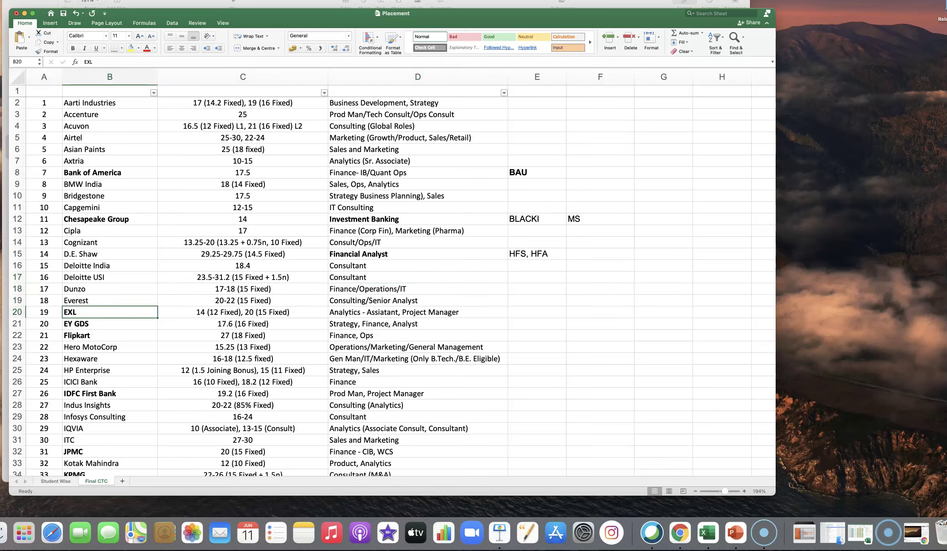
key("Right")
key("Right")
key("Right")
type("II")
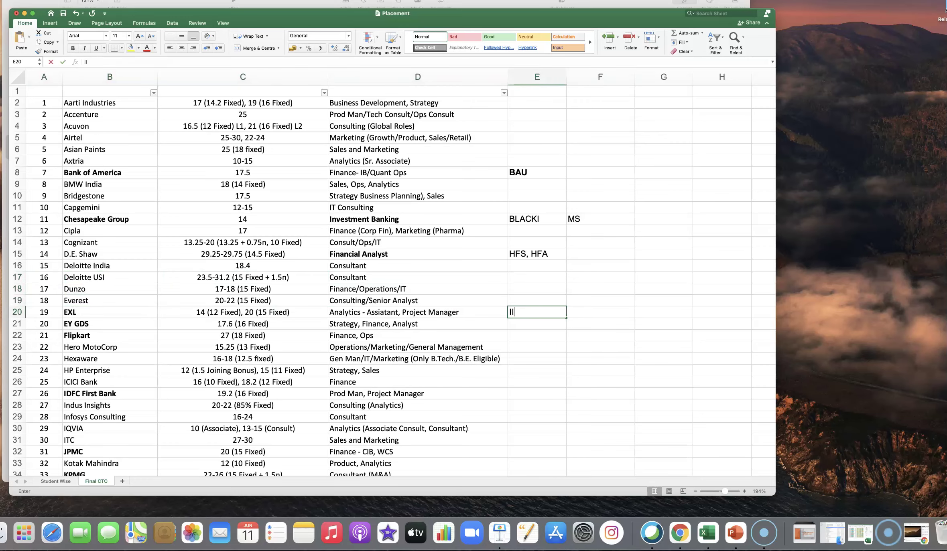
type("MA")
key("Left")
key("Left")
key("Left")
- Review EXL's and EY GDS's role and salary entries along their rows
key("Right")
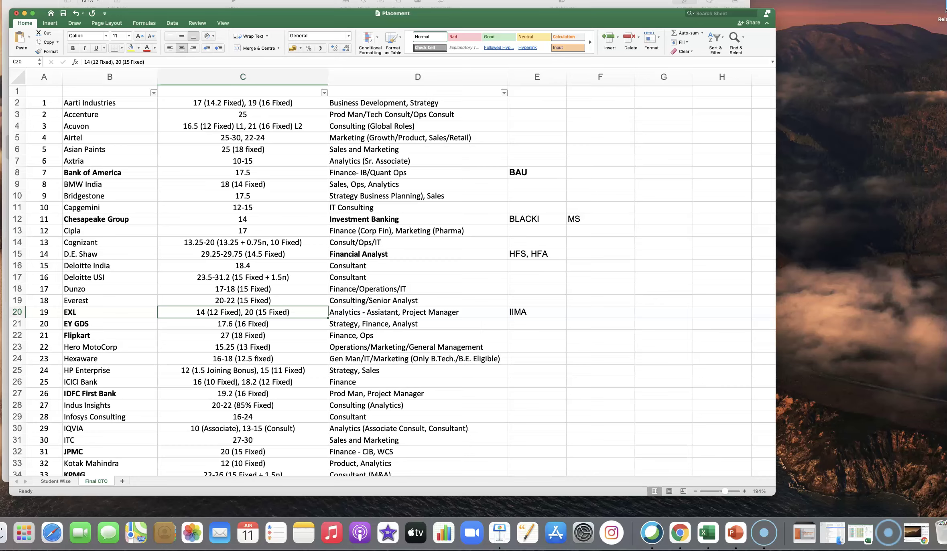
key("Right")
key("Right")
key("Right")
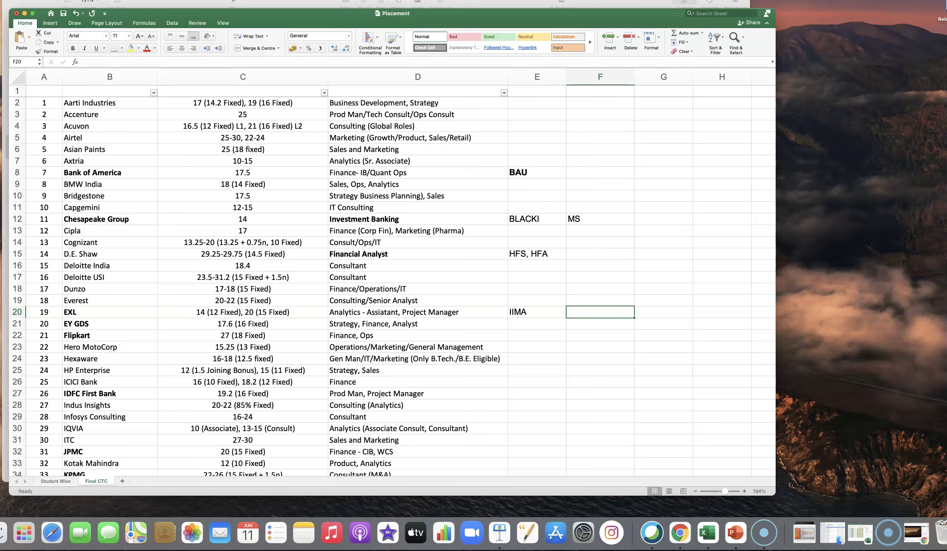
key("Left")
key("Left")
key("Left")
key("Left")
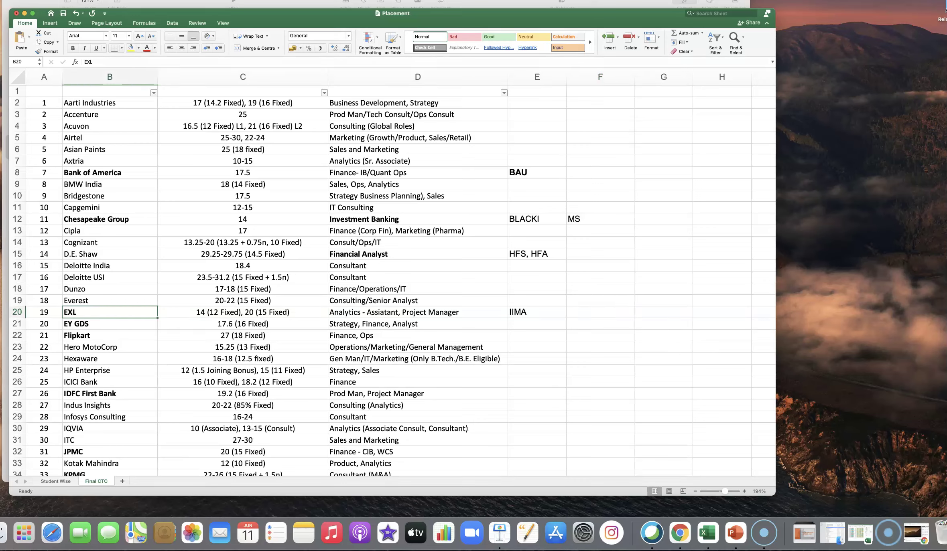
key("Down")
key("Right")
key("Right")
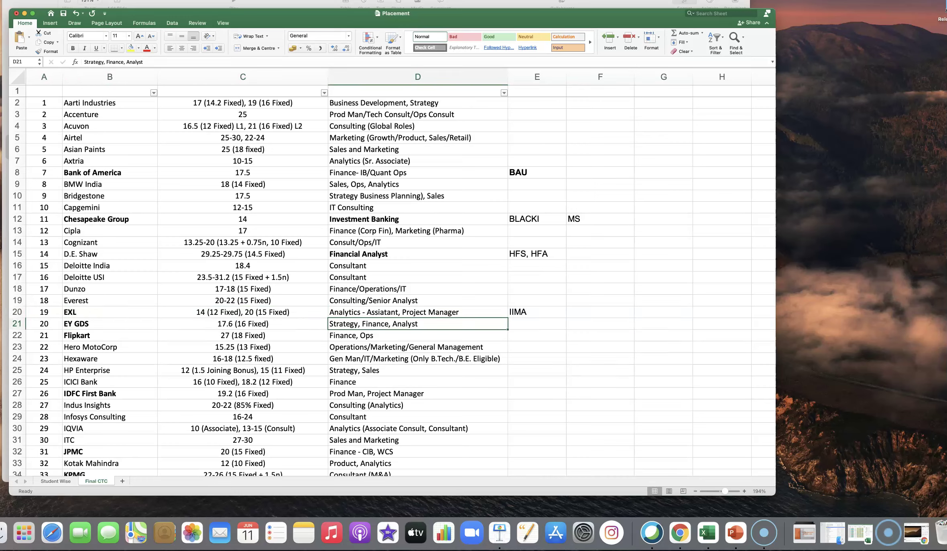
key("Left")
key("Left")
key("Left")
key("Right")
key("Right")
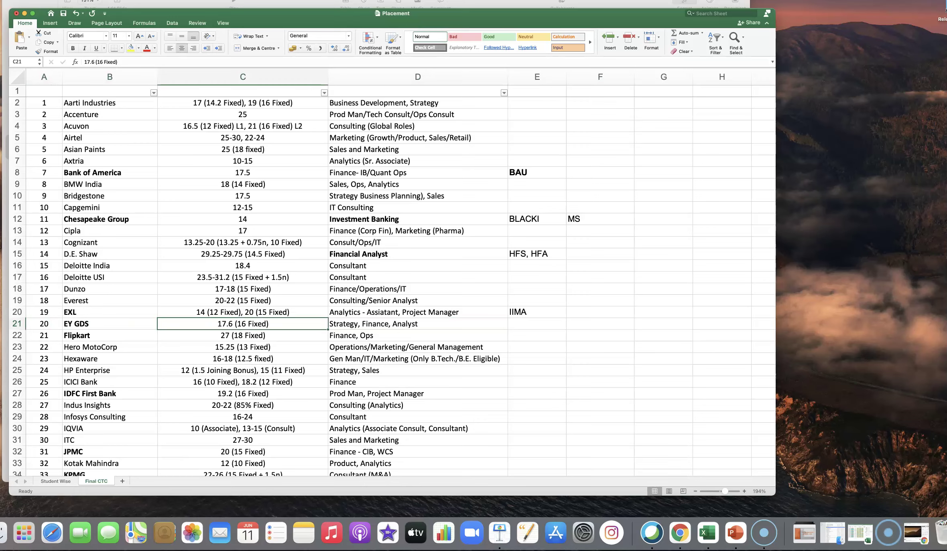
key("Left")
key("Right")
key("Left")
key("Left")
key("Right")
- Review Flipkart's role and salary, then move past Hero MotoCorp toward ICICI Bank
key("Down")
key("Left")
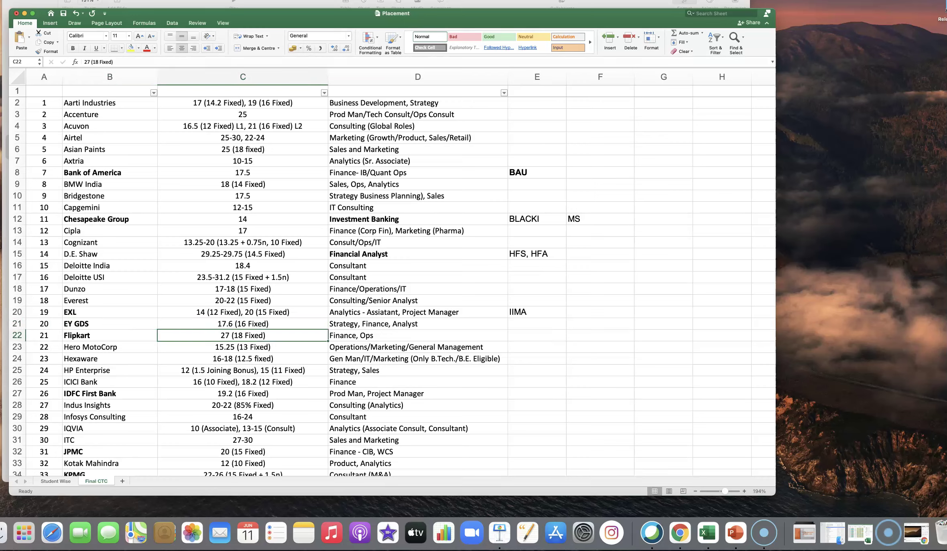
key("Tab")
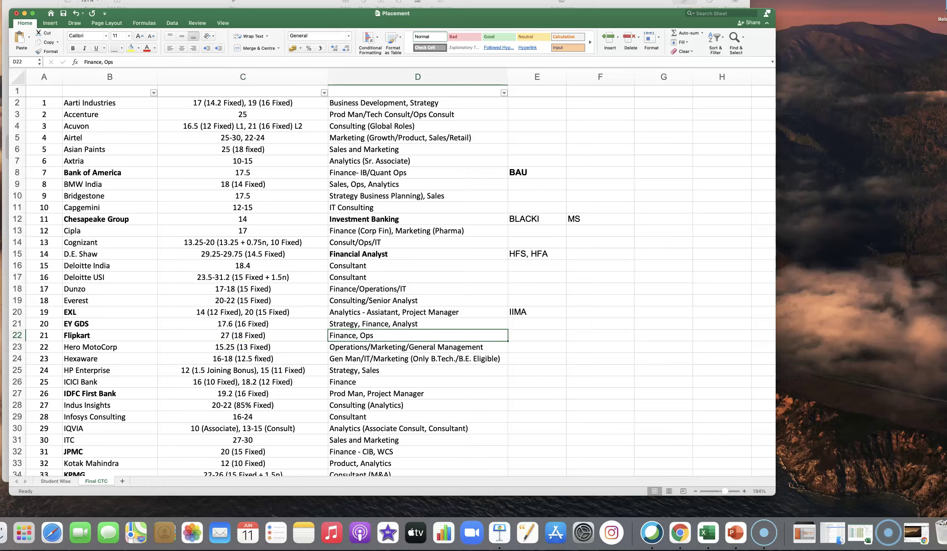
key("shift+Tab")
key("shift+Tab")
key("shift+Tab")
key("Tab")
key("Tab")
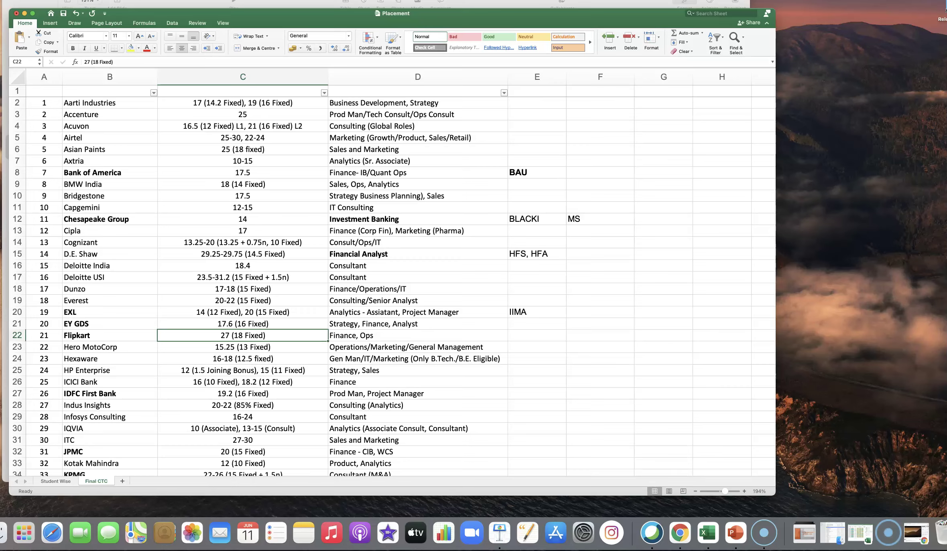
key("Right")
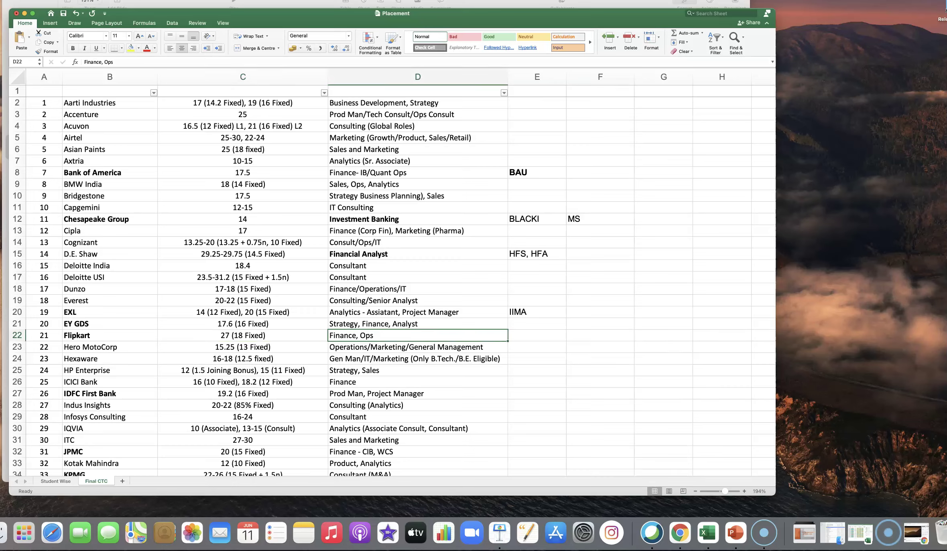
key("Left")
key("Left")
key("Left")
key("Right")
key("Right")
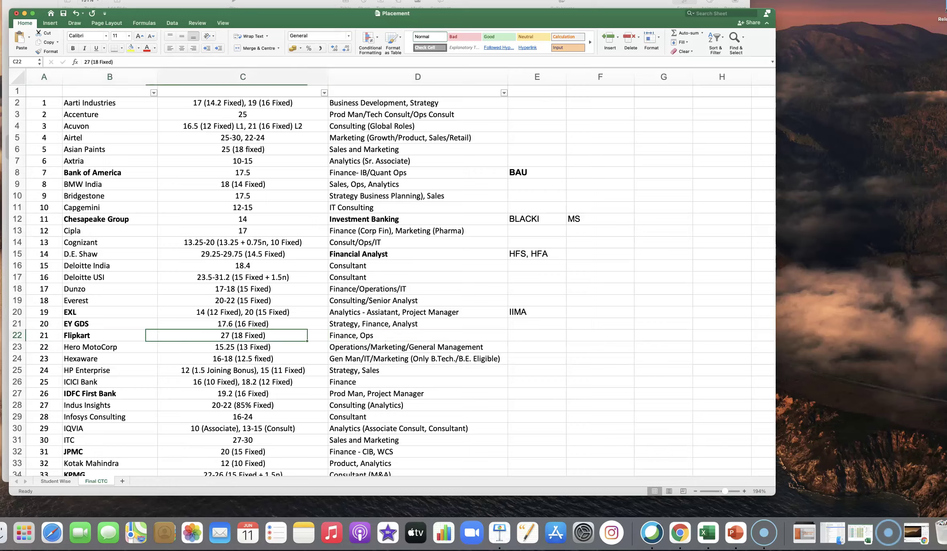
key("Right")
key("Left")
key("Left")
key("Left")
key("Right")
key("Down")
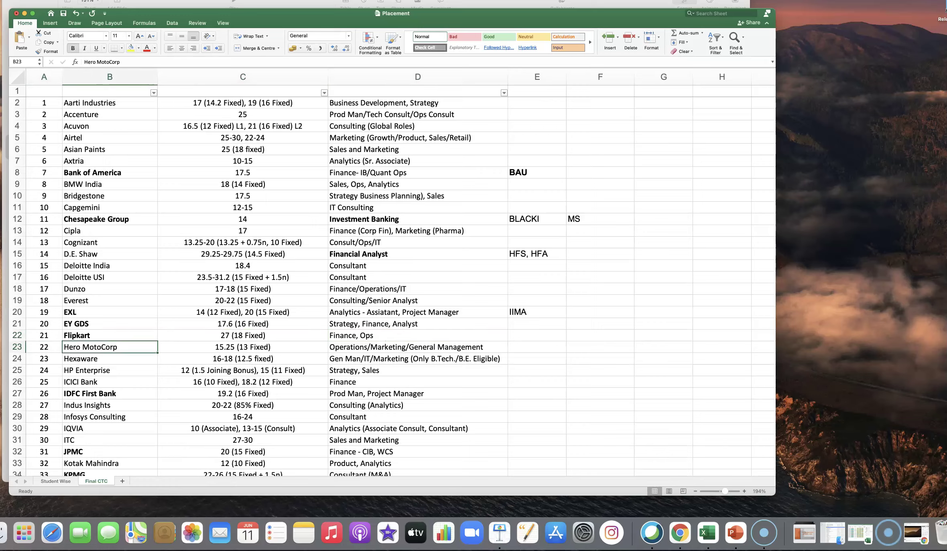
key("Down")
key("Down")
key("Down")
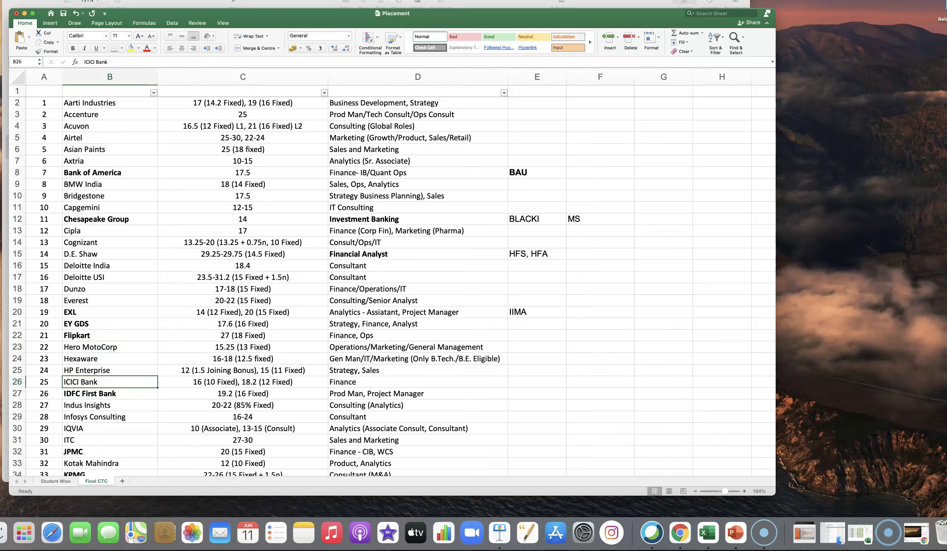
- Review ICICI Bank's CTC figures and name, then IDFC First Bank's role and CTC
key("Right")
key("Right")
key("Left")
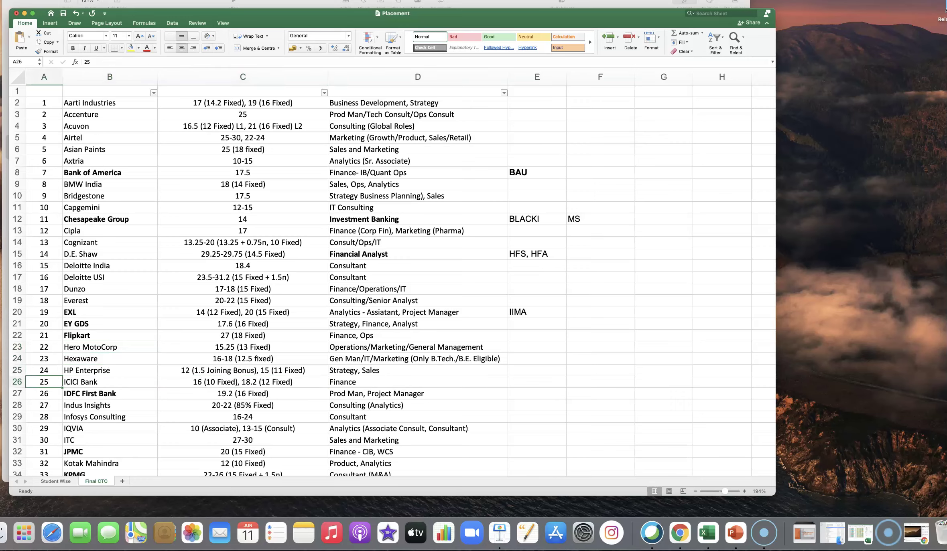
key("Right")
key("Left")
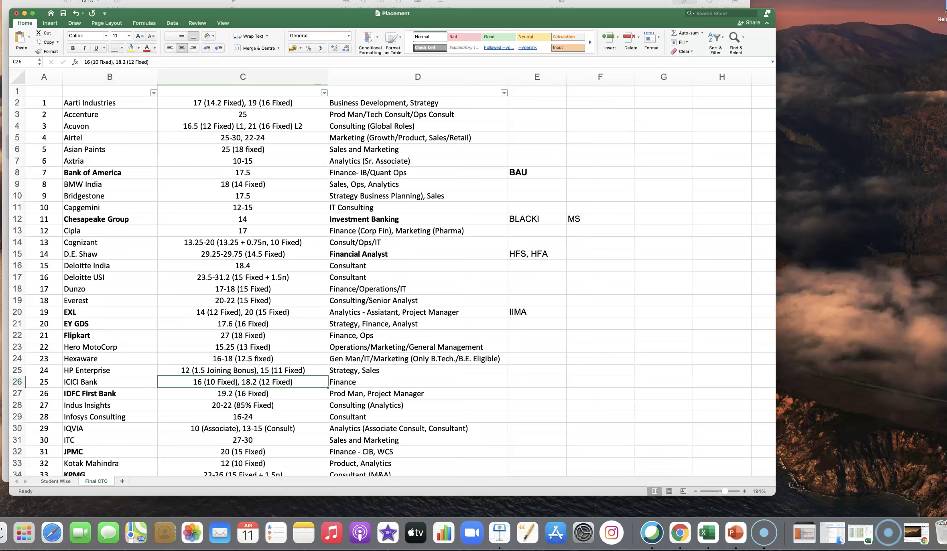
key("Right")
key("Left")
key("Right")
key("Left")
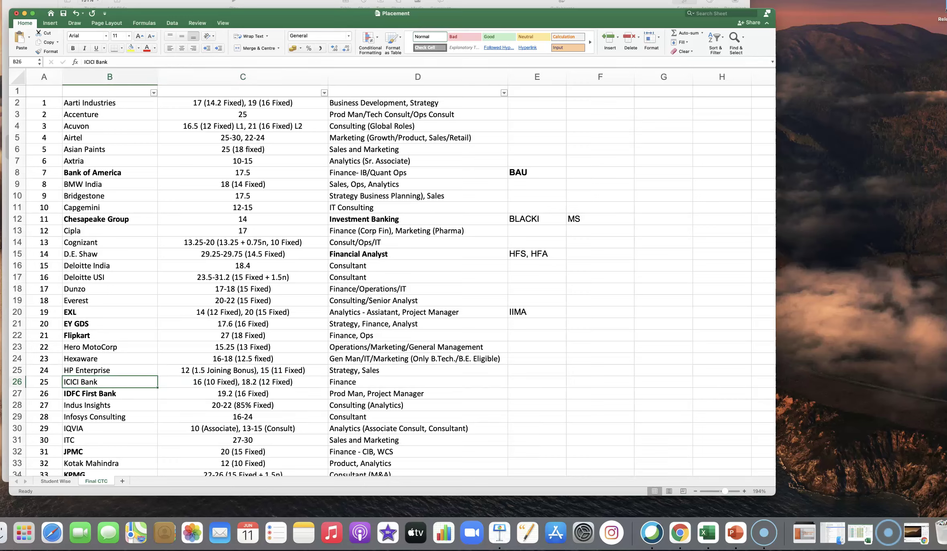
key("Left")
key("Right")
key("Right")
key("Left")
key("Left")
key("Down")
key("Right")
key("Right")
key("Up")
key("Left")
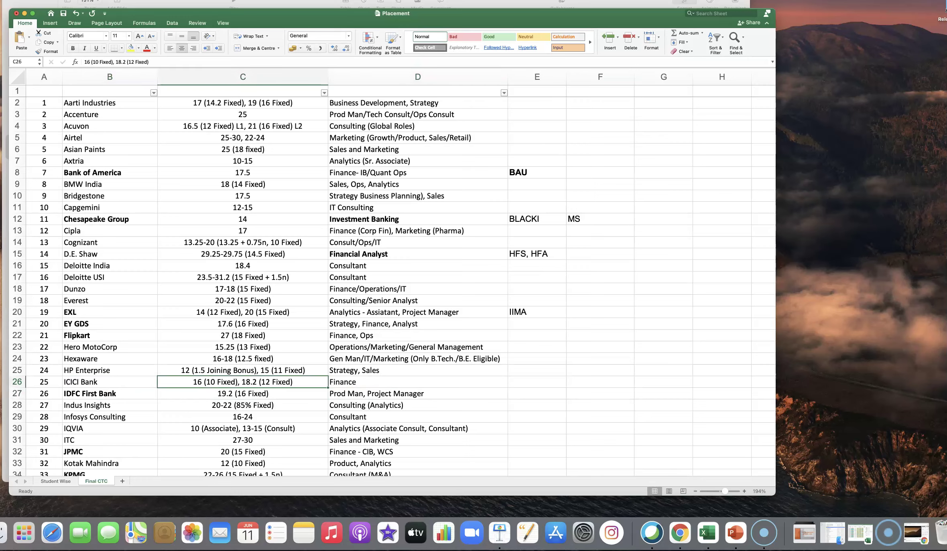
key("Left")
key("Right")
key("Down")
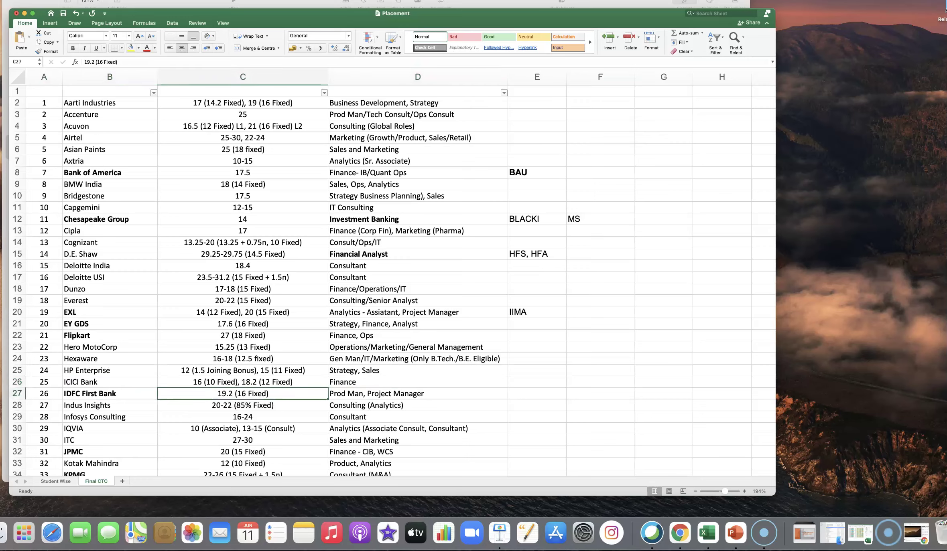
key("Left")
key("Right")
key("Right")
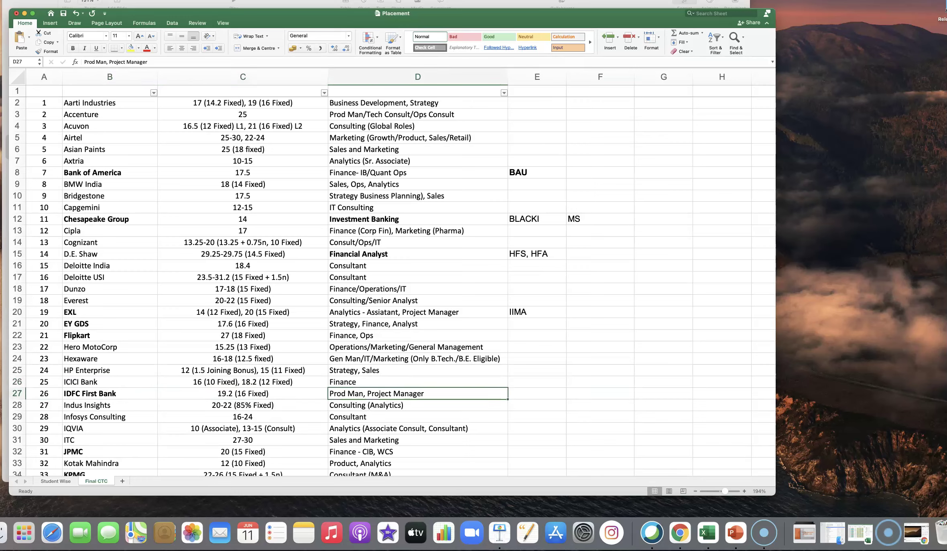
- Review Infosys Consulting's CTC and ITC's Sales and Marketing role, leaving ITC's name unchanged
key("Left")
key("Left")
key("Left")
key("Down")
key("Down")
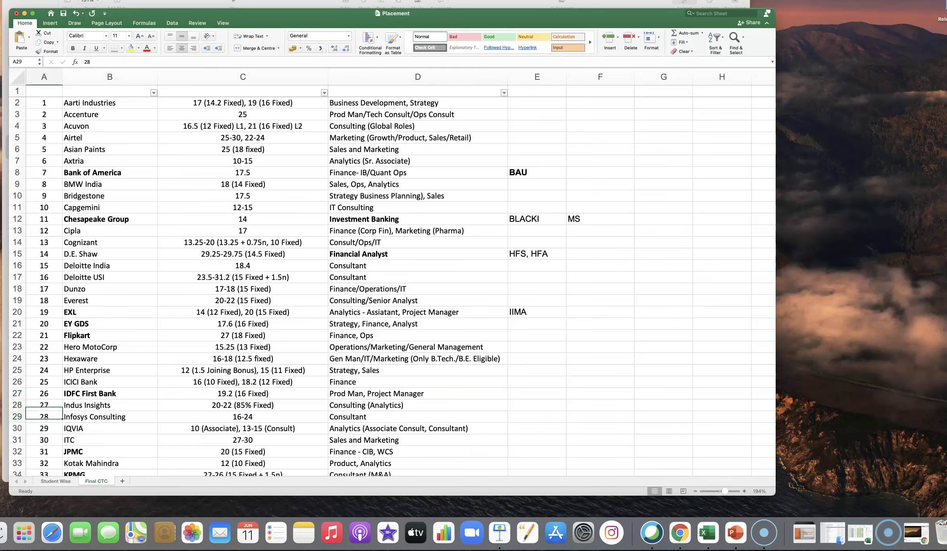
key("Down")
key("Down")
key("Down")
key("Down")
key("Down")
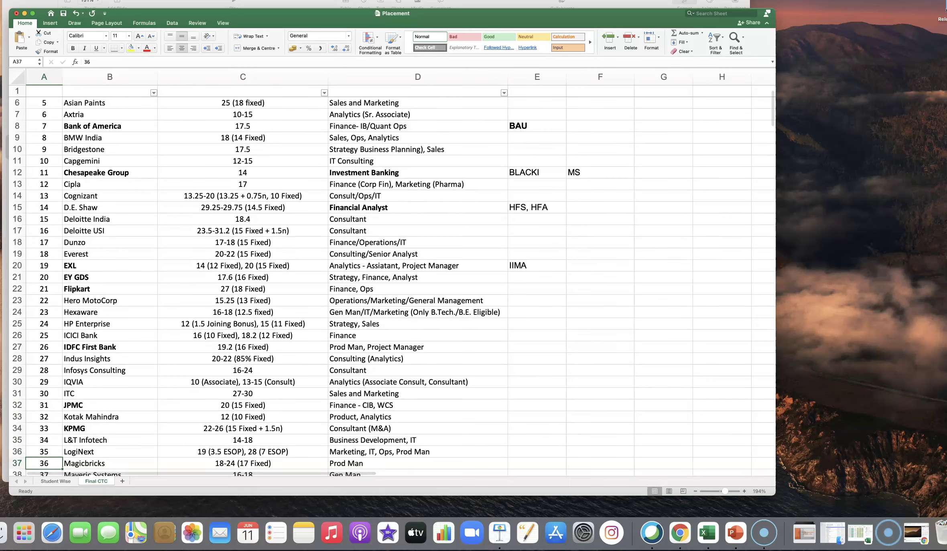
key("Up")
key("Up")
key("Up")
key("Up")
key("Up")
key("Up")
key("Right")
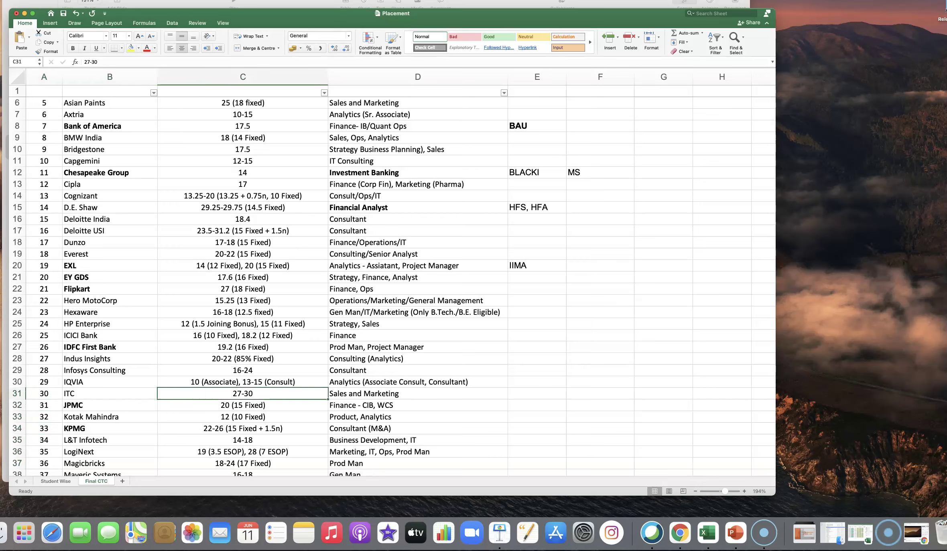
key("Right")
key("Right")
key("Left")
key("Left")
key("Escape")
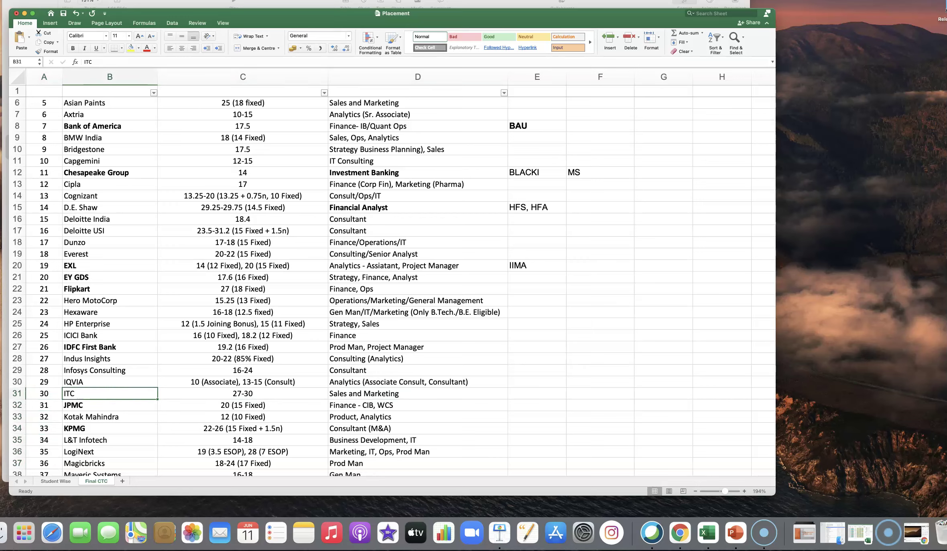
key("Up")
key("Up")
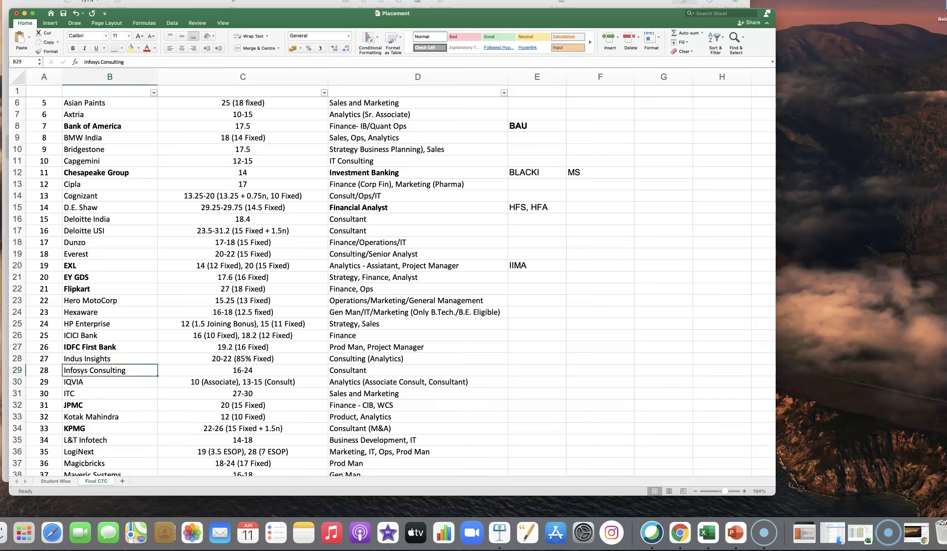
key("Right")
key("Right")
key("Right")
key("Left")
key("Left")
key("Left")
key("Left")
key("Right")
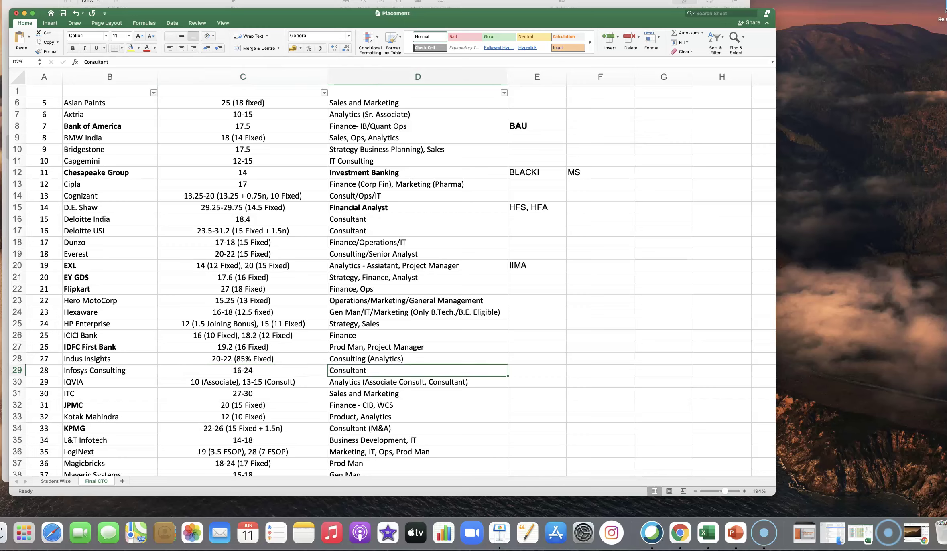
key("Down")
key("Down")
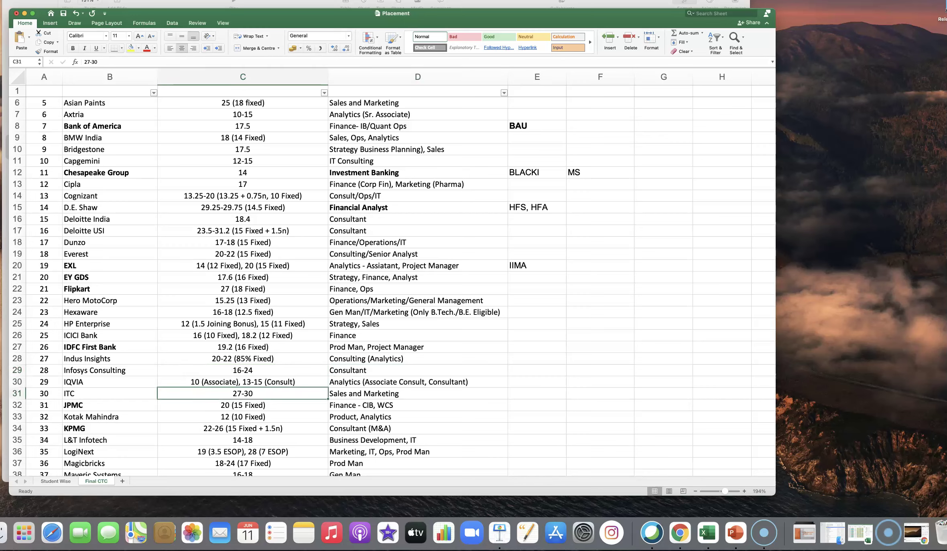
key("Left")
key("Right")
key("Right")
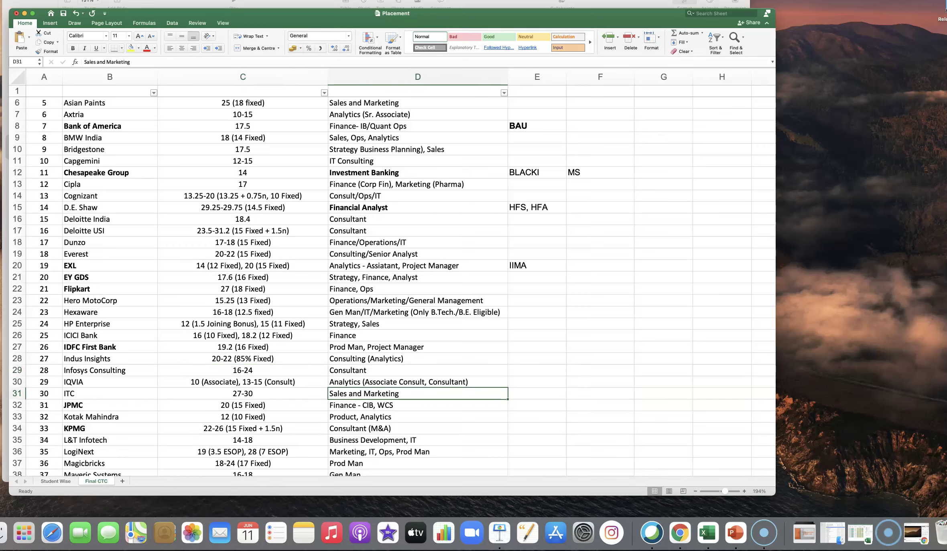
key("Left")
key("Left")
key("Right")
key("Right")
- Make the JPMC company name bold
key("Down")
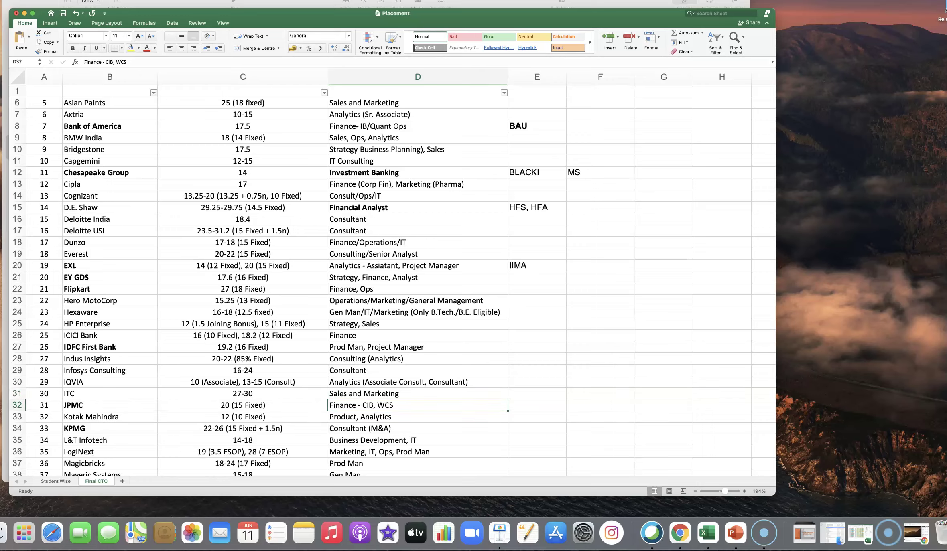
key("Left")
key("Left")
key("shift+Right")
key("shift+Right")
key("shift+Left")
key("shift+Left")
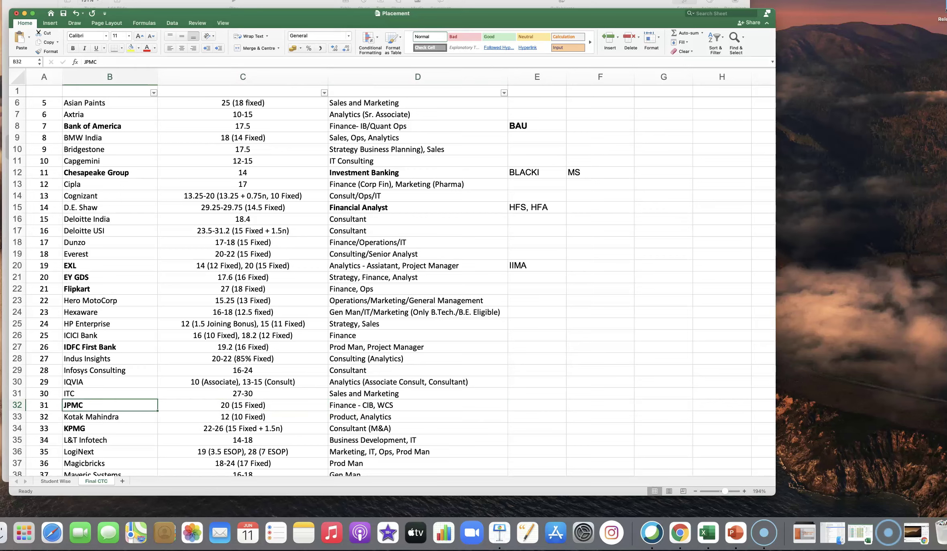
key("ctrl+b")
scroll(370, 296, "down", 6)
scroll(370, 296, "down", 6)
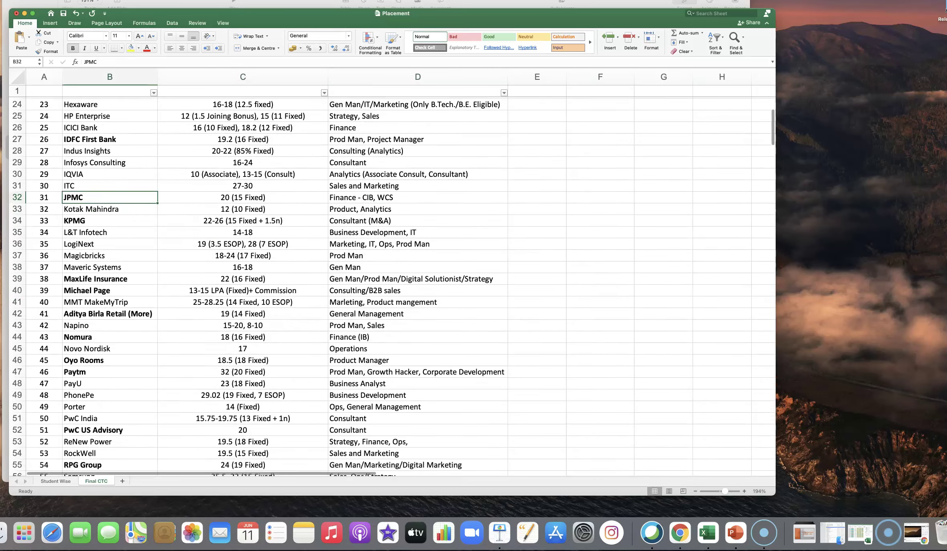
scroll(370, 296, "down", 4)
- Review JPMC and Kotak Mahindra rows, then make KPMG's role Consultant (M&A) bold
key("Right")
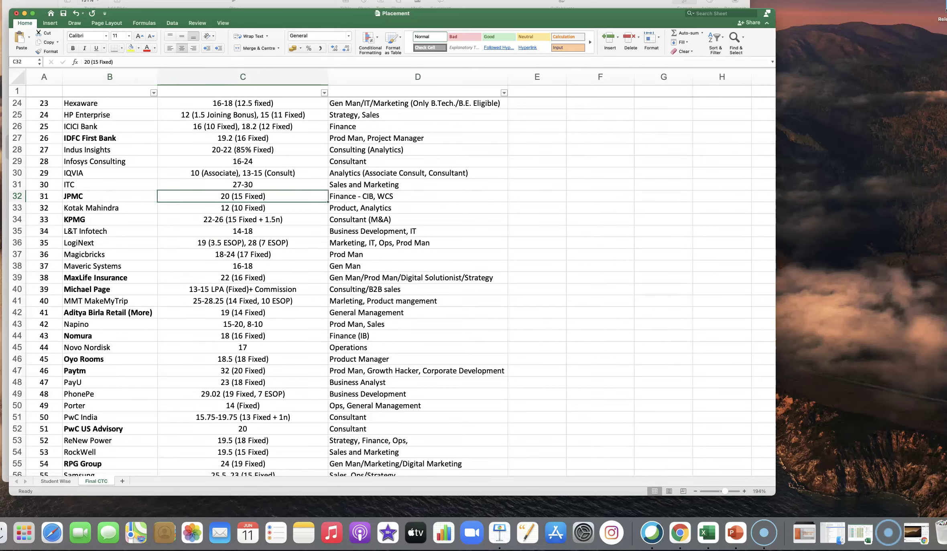
key("Right")
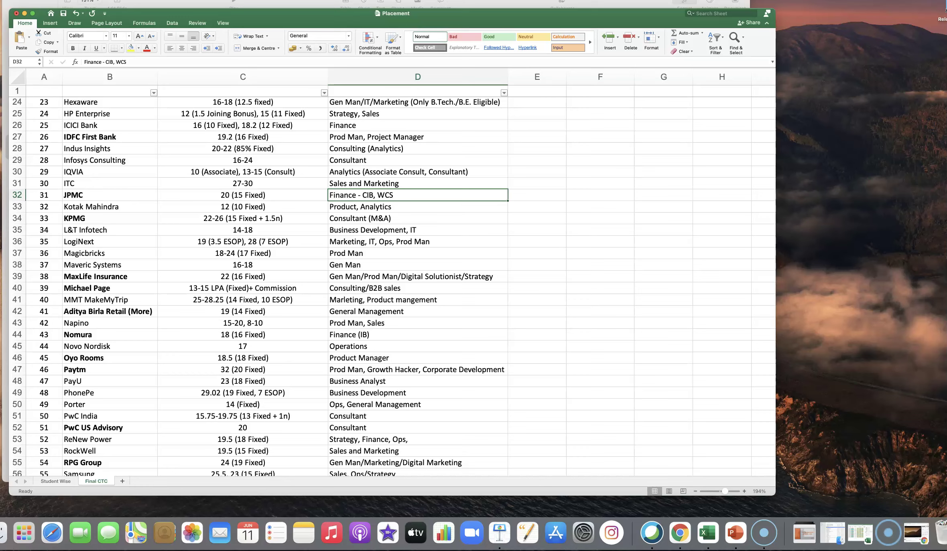
key("Down")
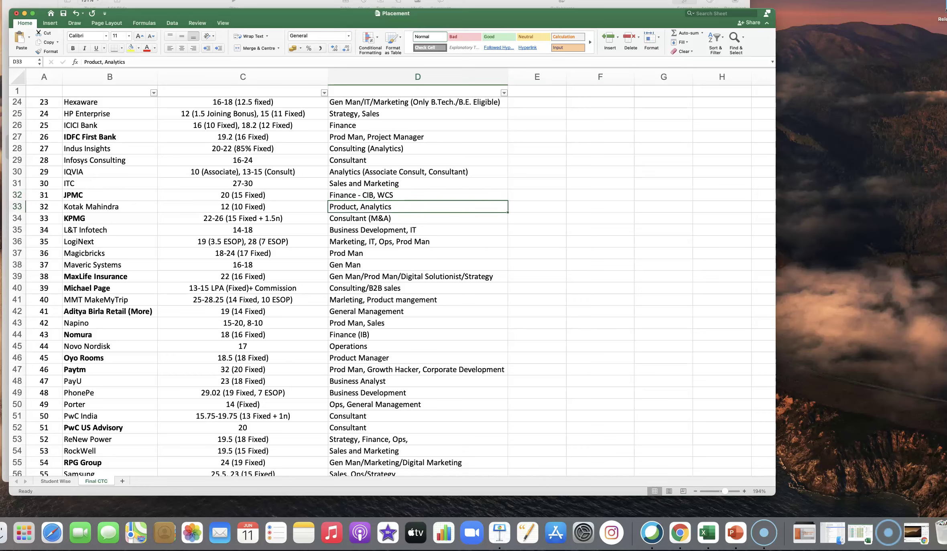
left_click(109, 218)
left_click(417, 218)
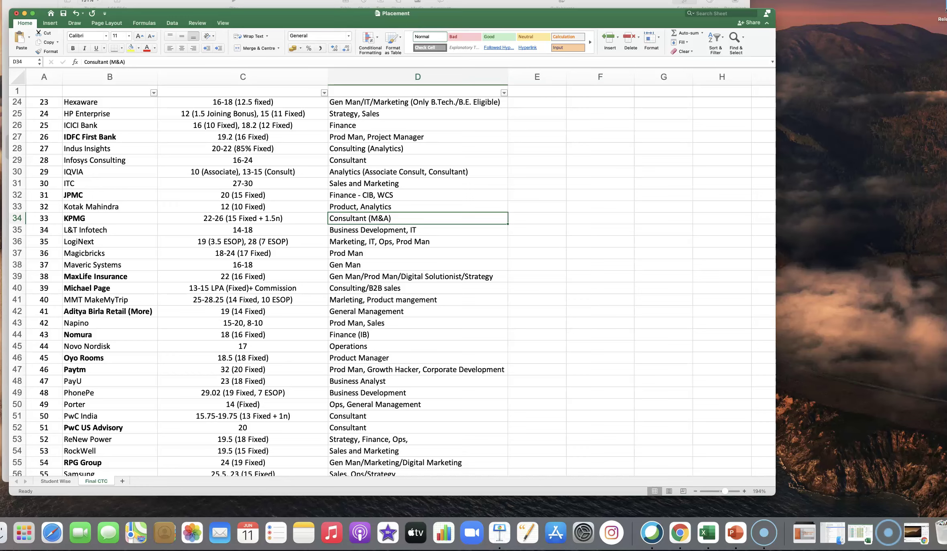
key("ctrl+b")
- Check KPMG's CTC, glance at L&T Infotech's role and return to KPMG's CTC
key("Left")
key("Right")
key("Left")
key("Left")
key("Right")
key("Right")
key("Left")
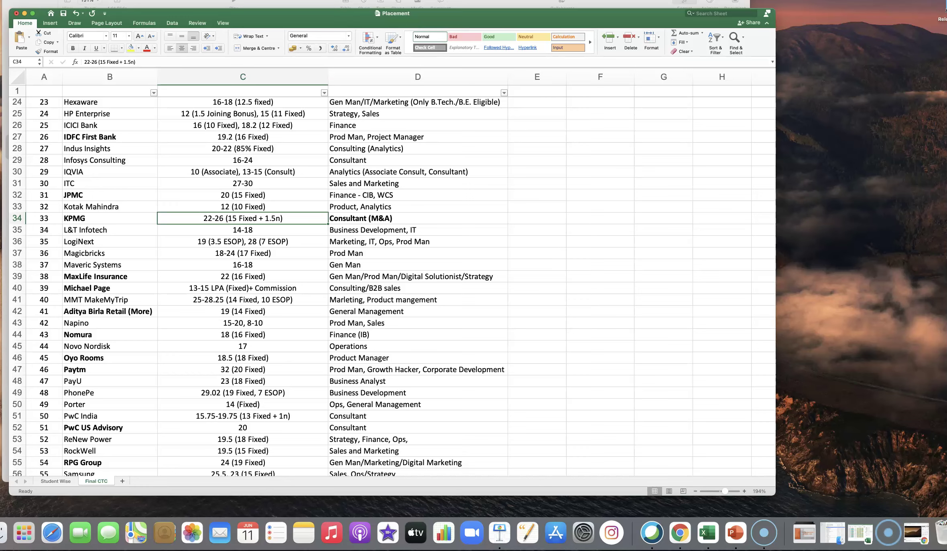
key("Right")
key("Down")
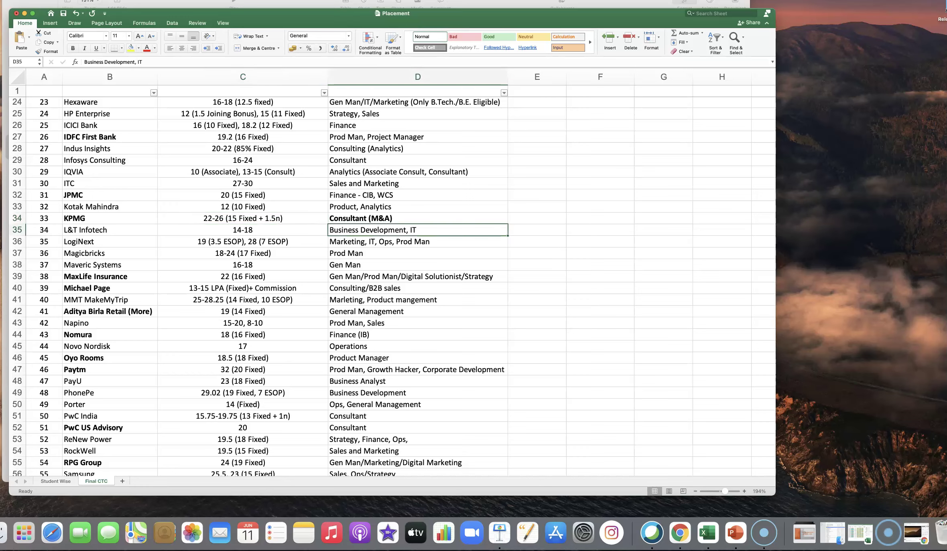
key("Up")
key("Left")
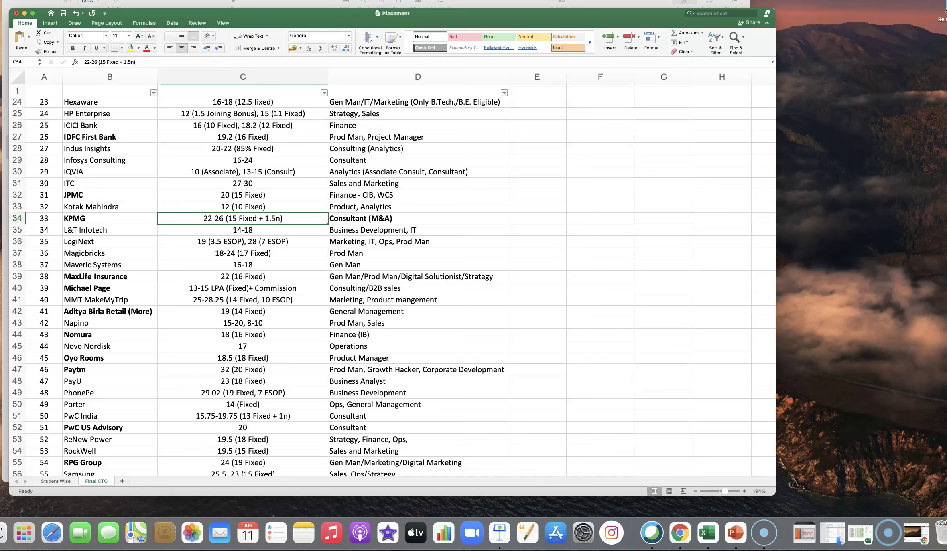
left_click(110, 241)
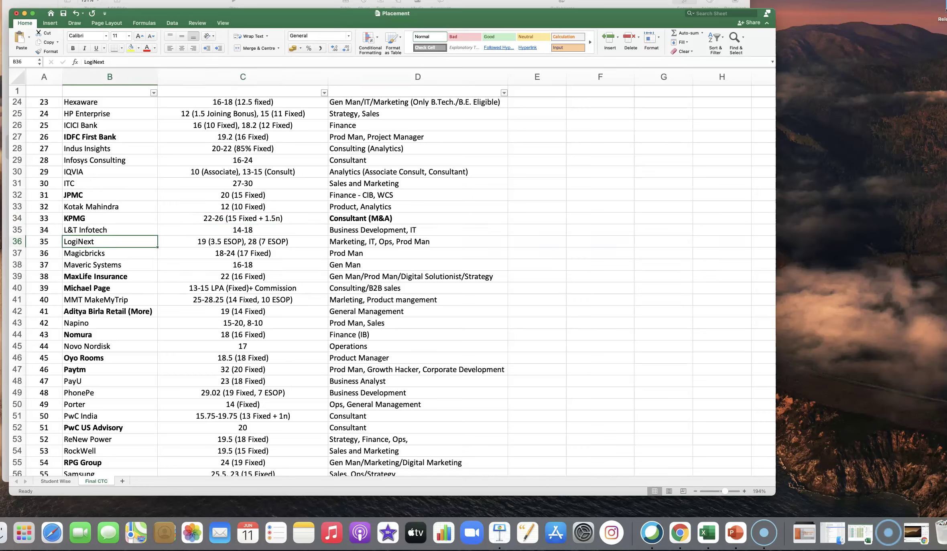
key("Right")
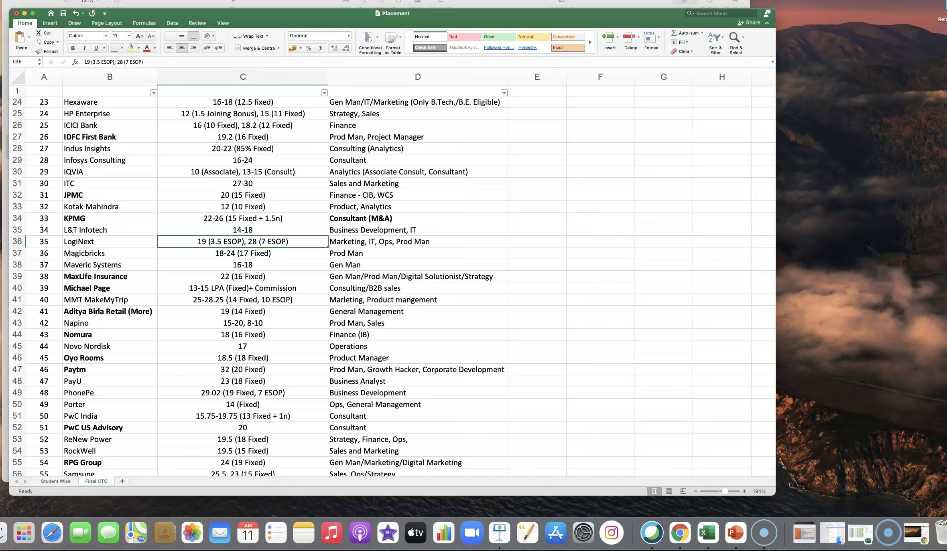
key("Right")
key("Left")
key("Down")
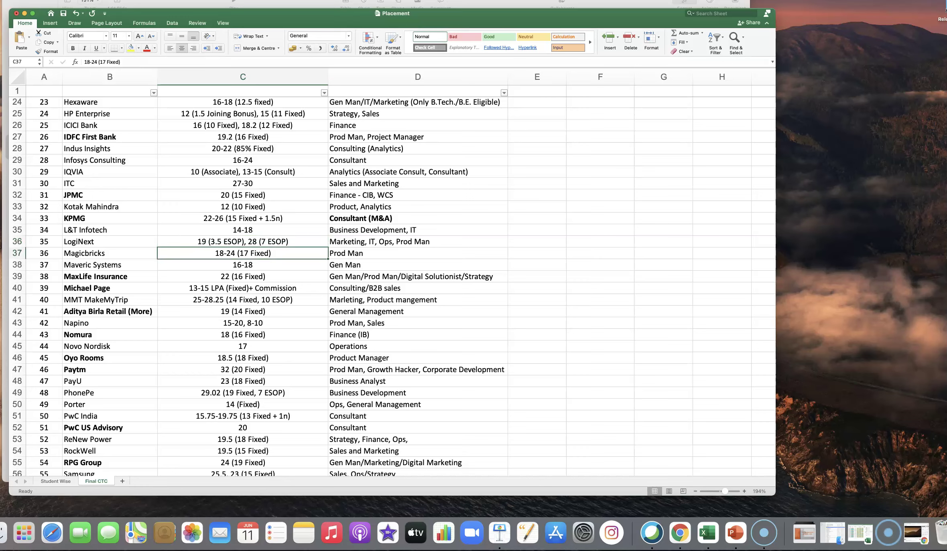
left_click(110, 277)
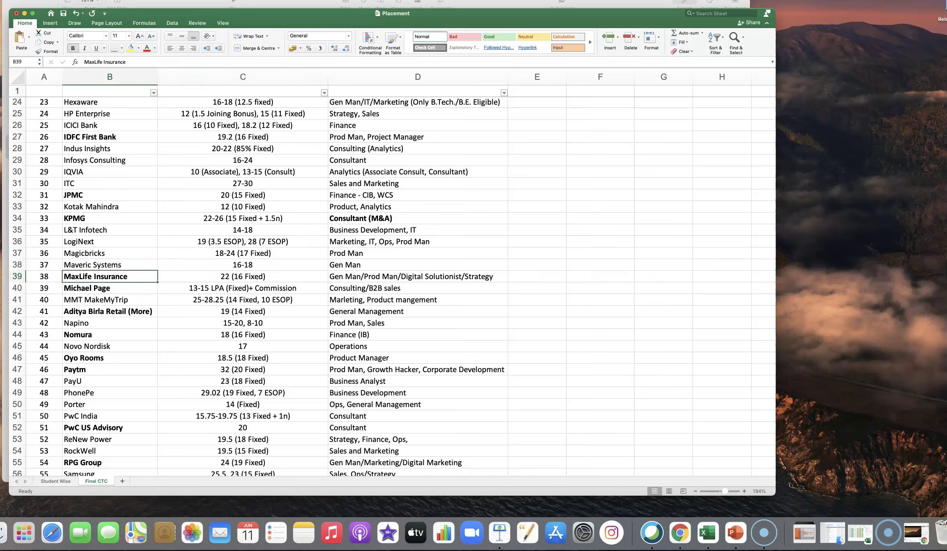
key("Right")
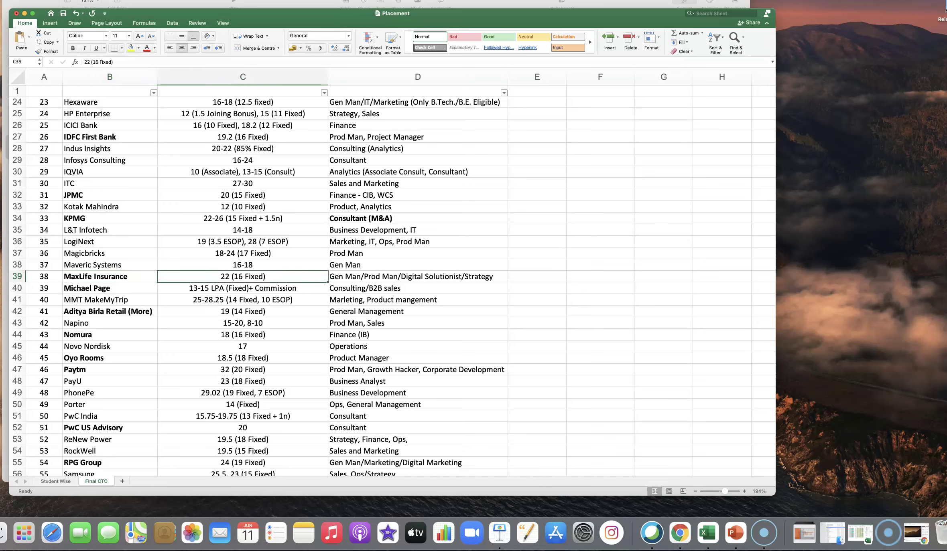
key("Down")
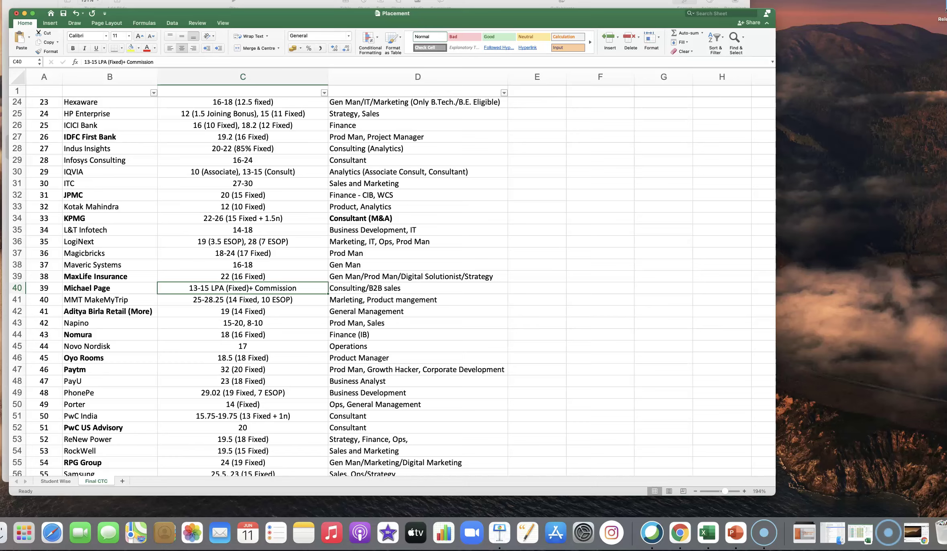
key("Down")
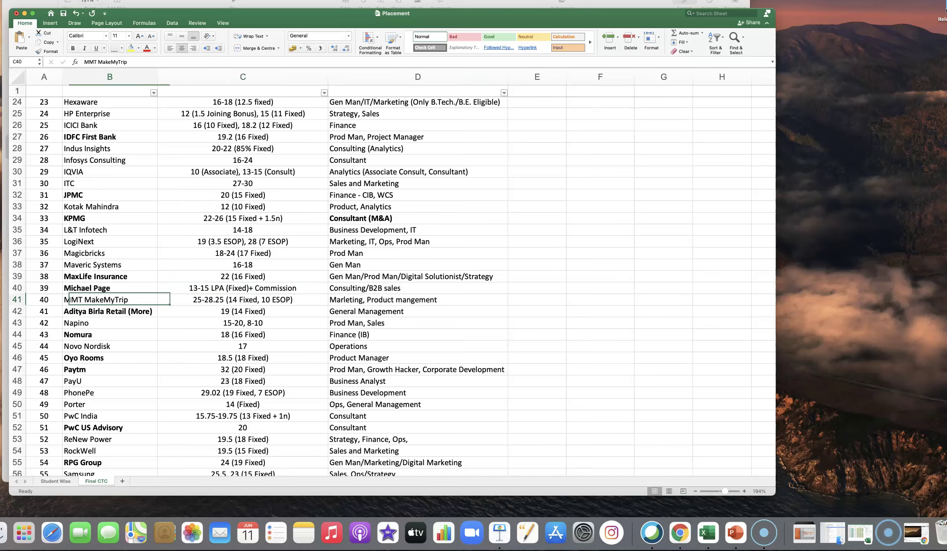
key("Left")
key("Right")
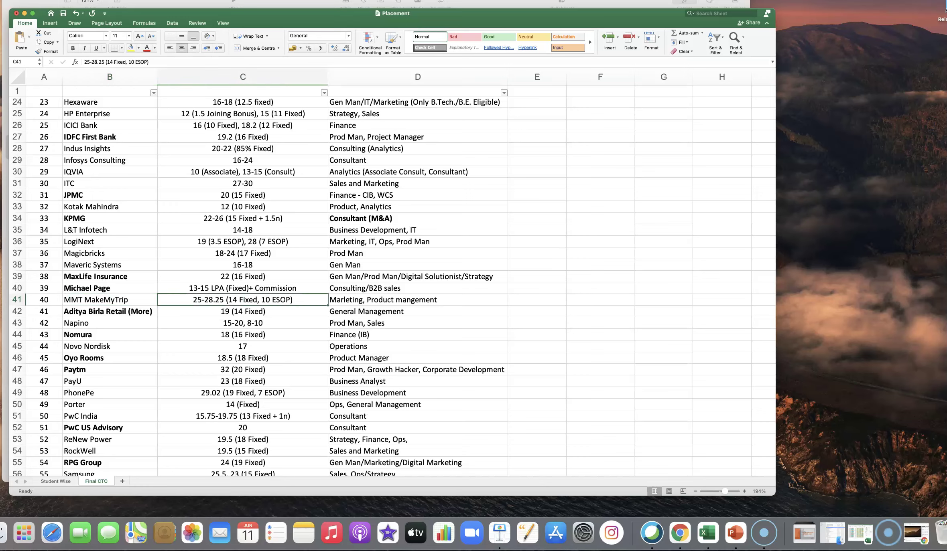
key("Right")
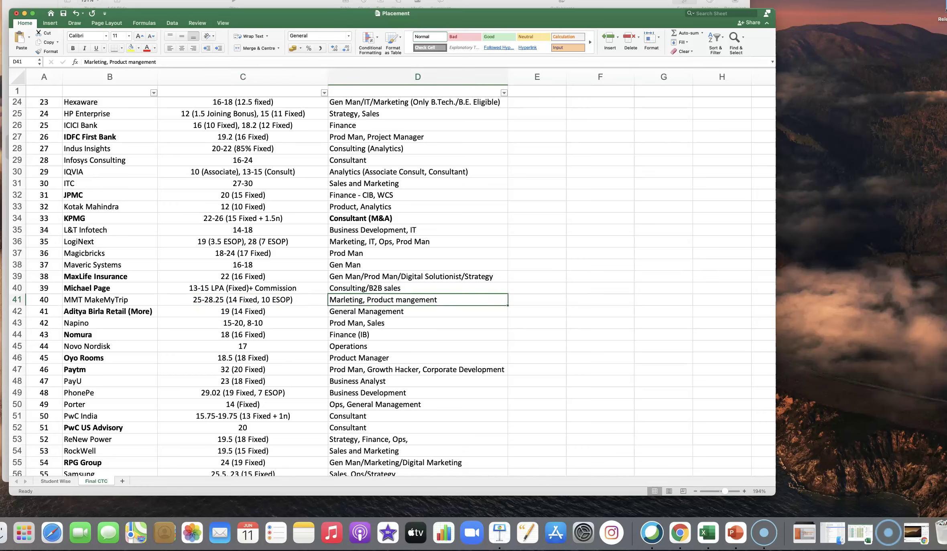
key("Left")
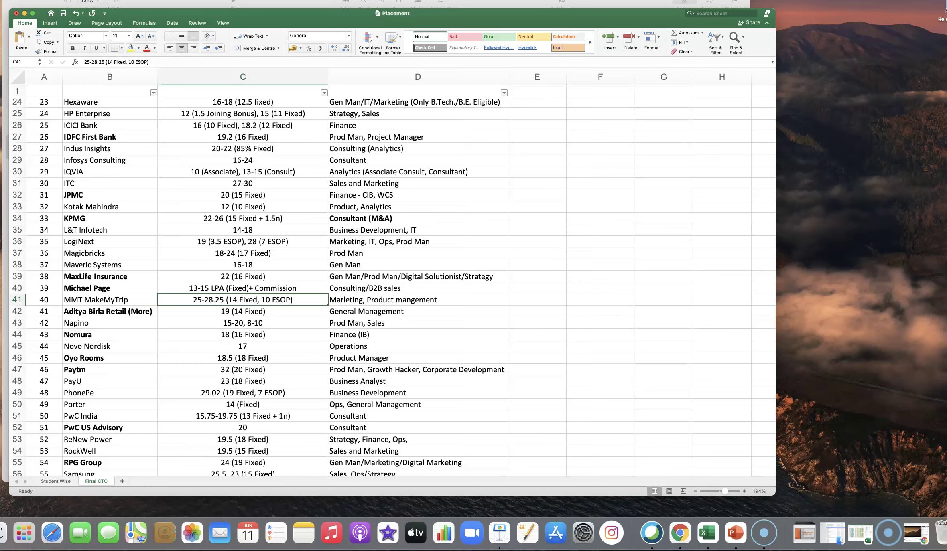
key("Down")
key("Left")
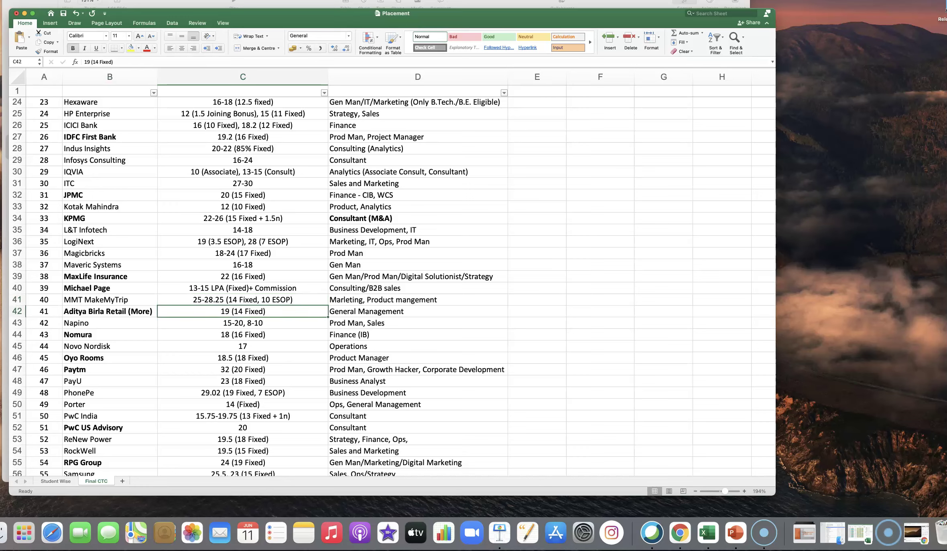
key("Right")
key("Right")
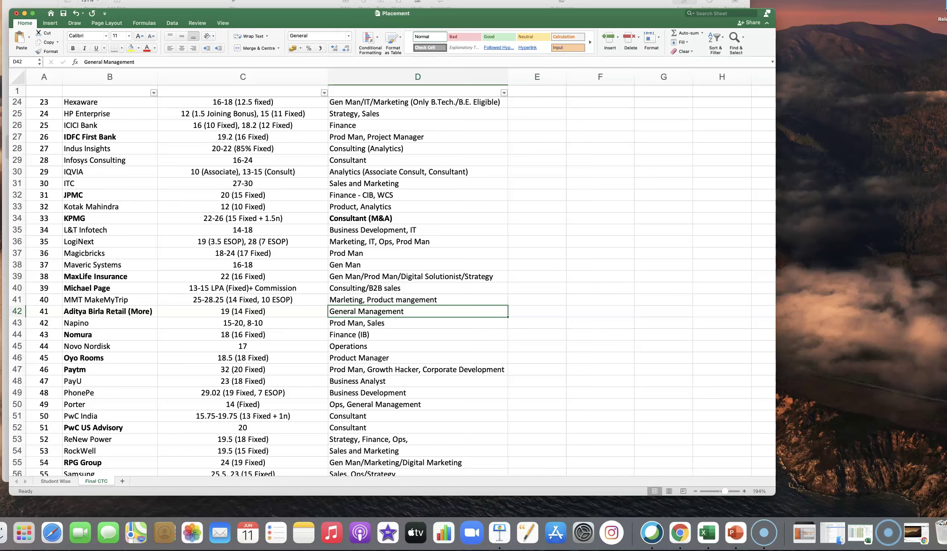
- Add a bold IMLP note so Aditya Birla Retail's role reads General Management IMLP
key("F2")
type(" IM")
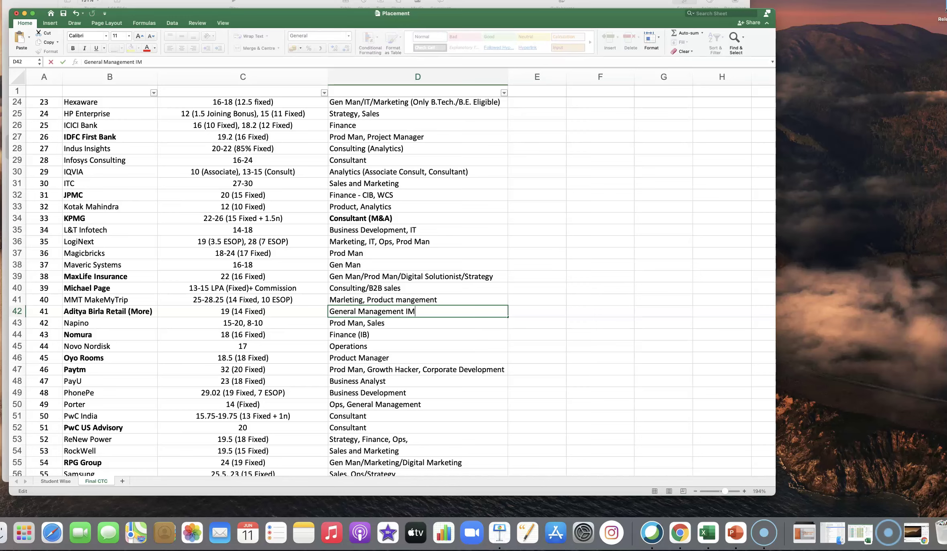
type("LP")
key("shift+Return")
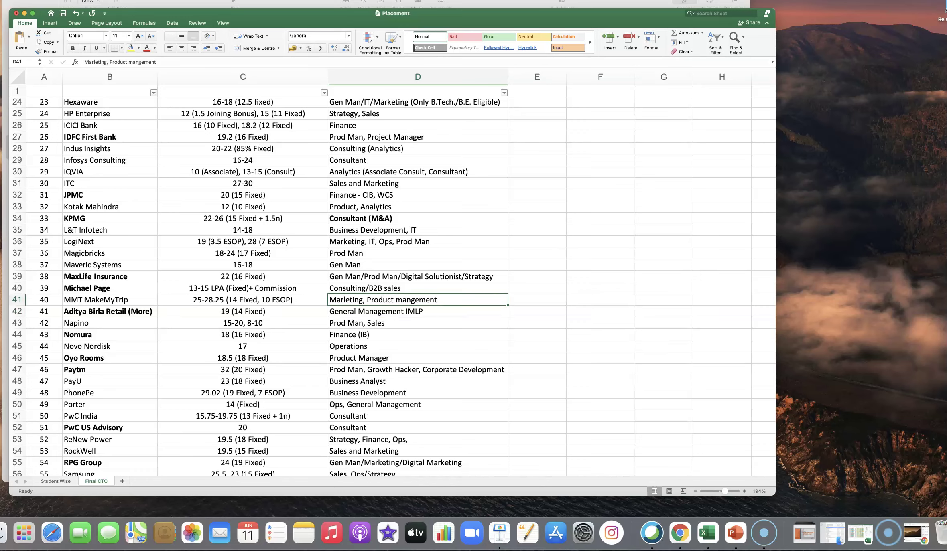
key("Down")
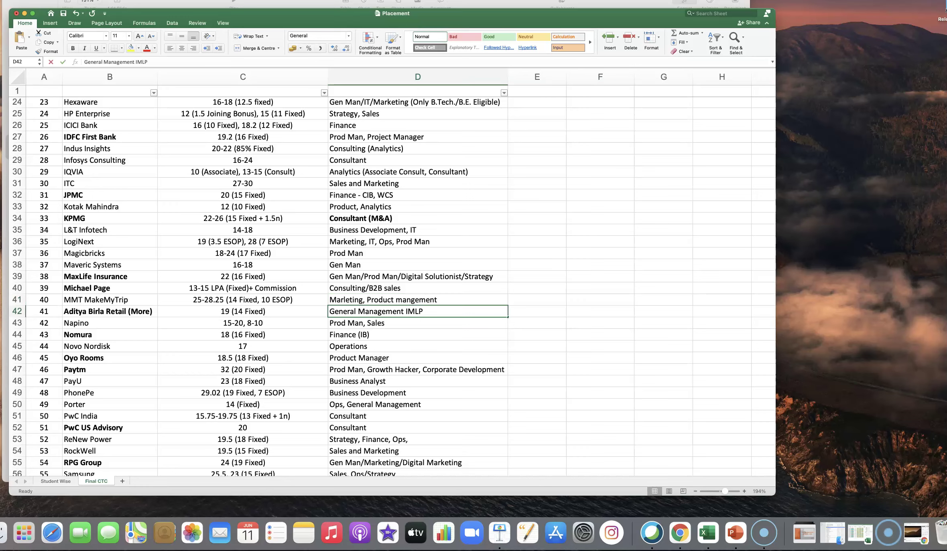
key("Escape")
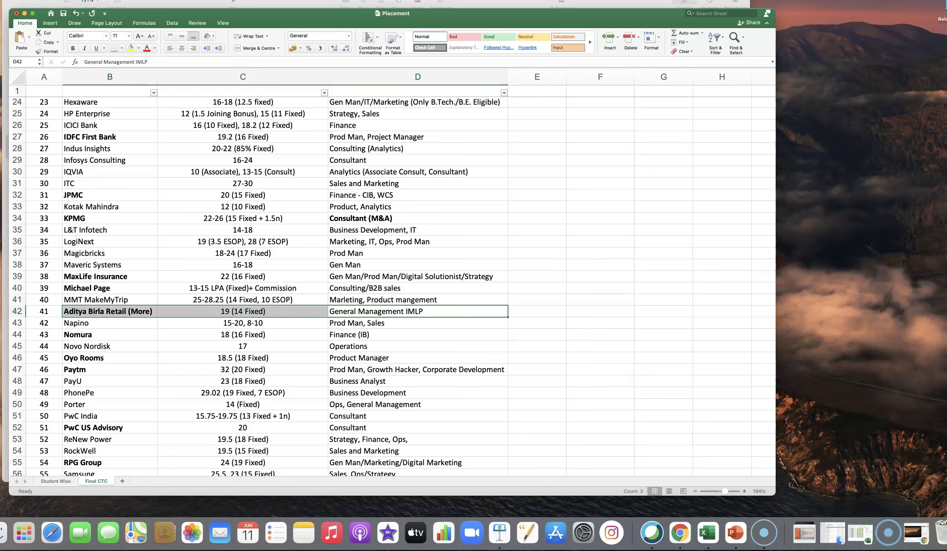
key("ctrl+u")
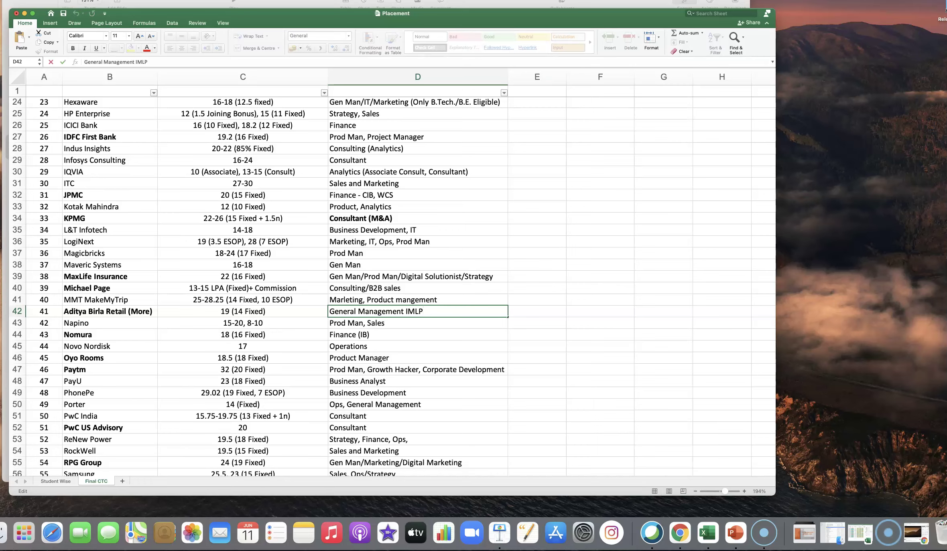
key("shift+alt+Left")
key("ctrl+b")
key("Return")
key("Return")
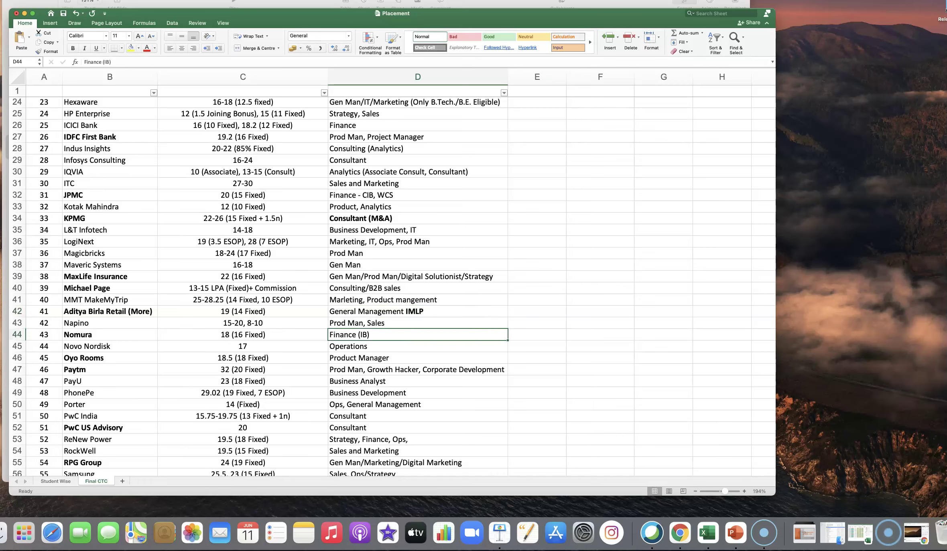
- Review Napino, Nomura, Oyo Rooms' Product Manager role and Paytm's CTC of 32 (20 Fixed)
key("Up")
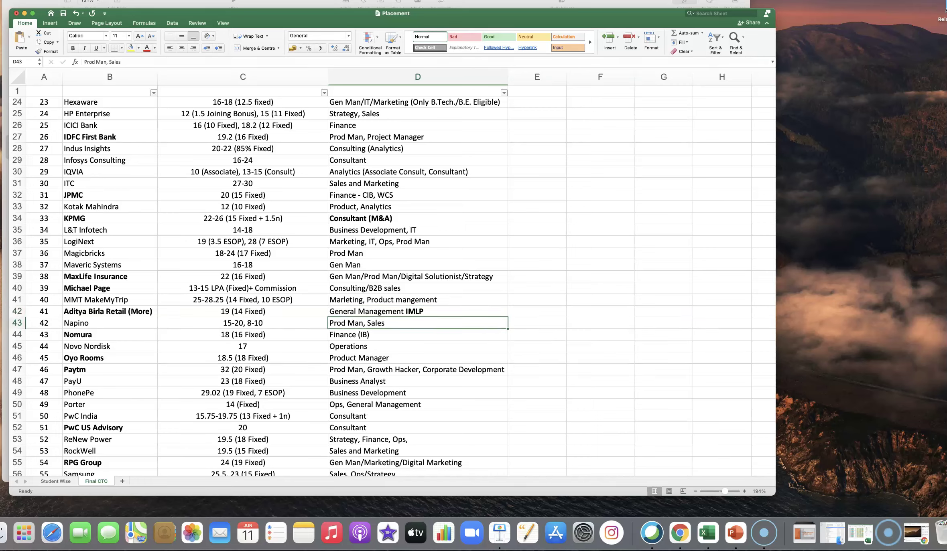
key("Return")
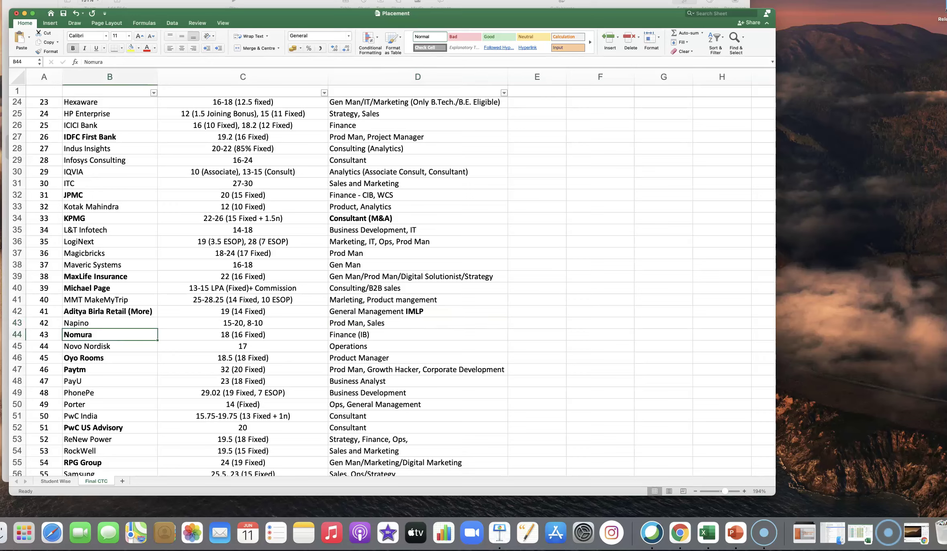
key("Tab")
key("Tab")
key("Left")
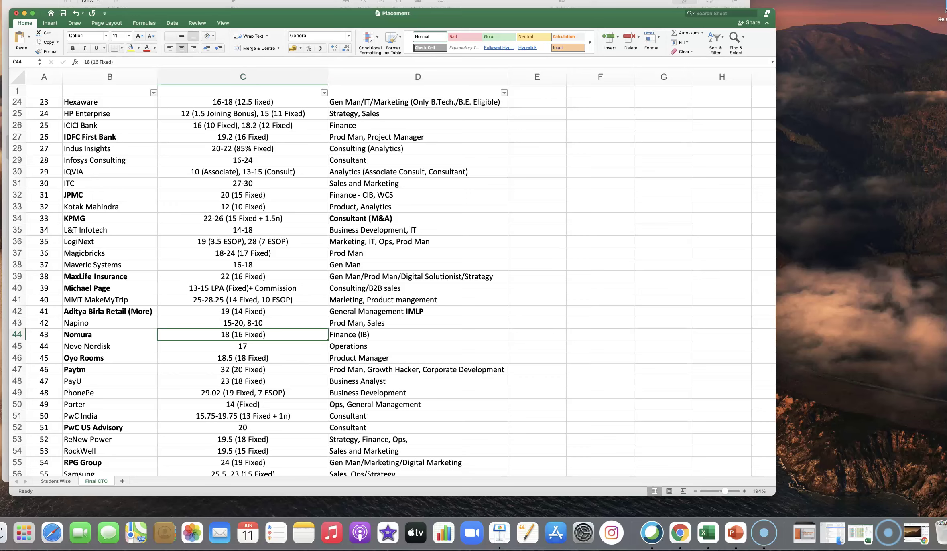
left_click(110, 369)
key("Tab")
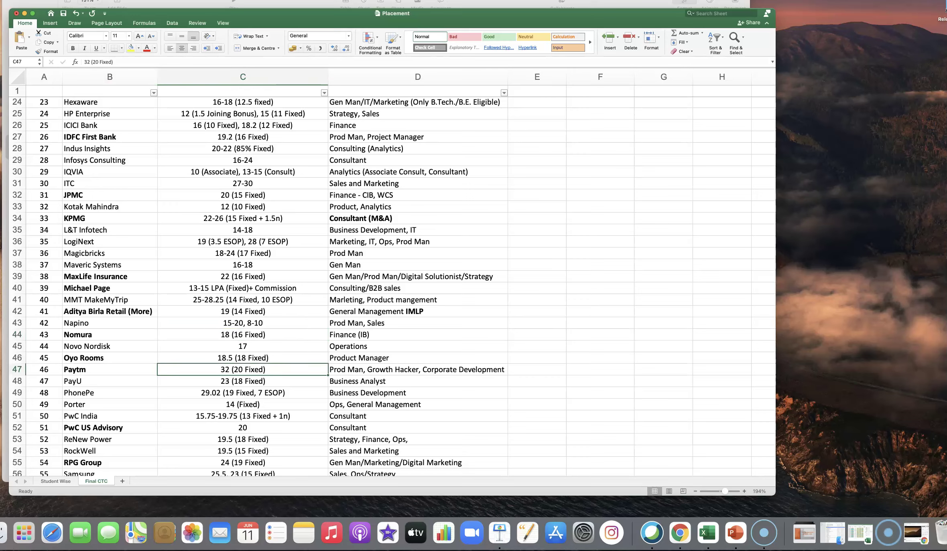
key("Up")
key("Tab")
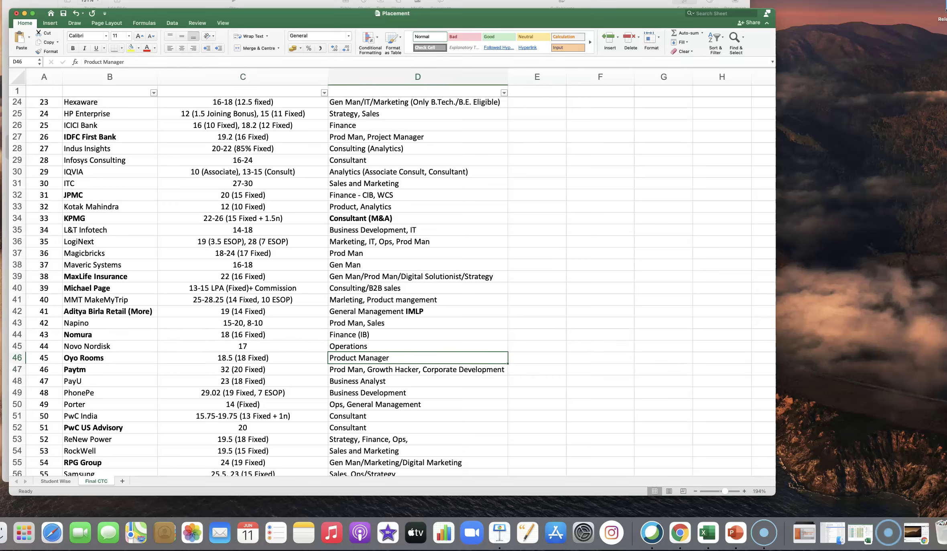
key("Return")
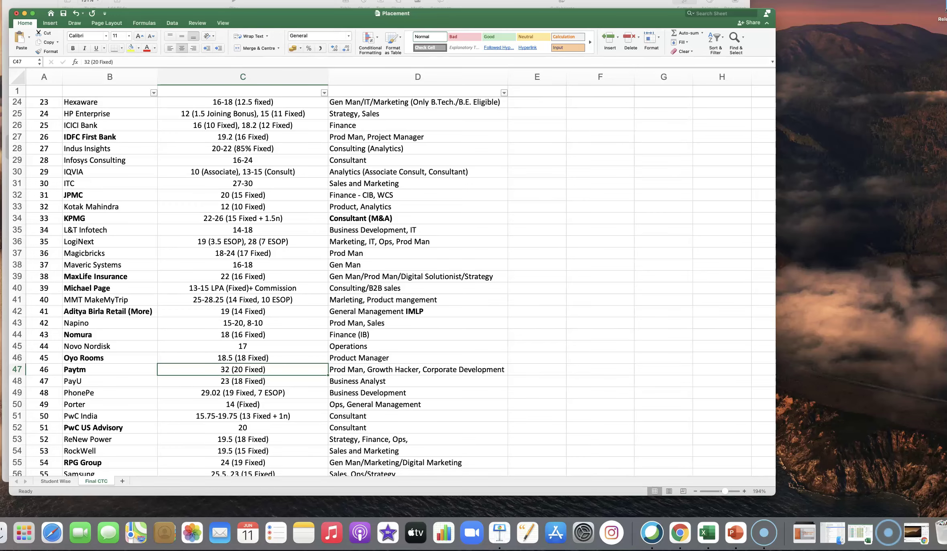
scroll(399, 296, "down", 6)
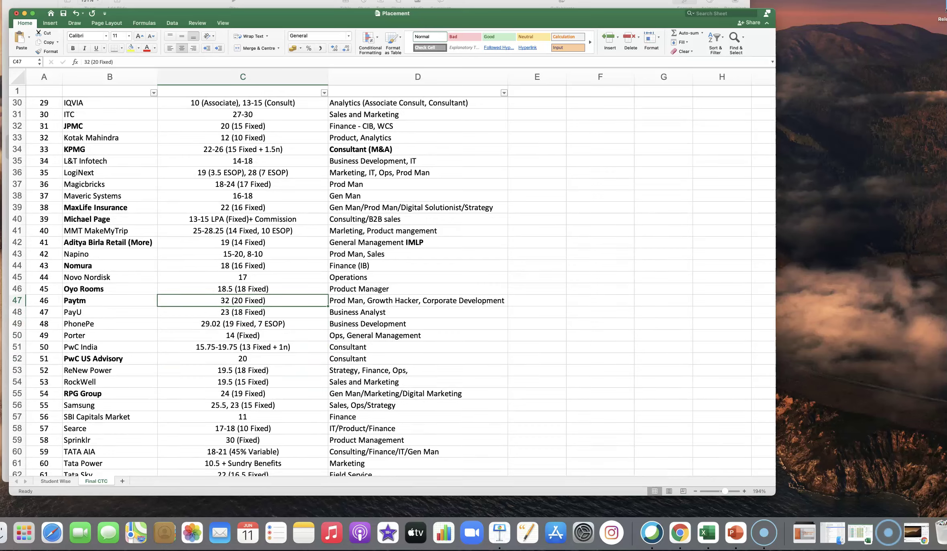
key("Right")
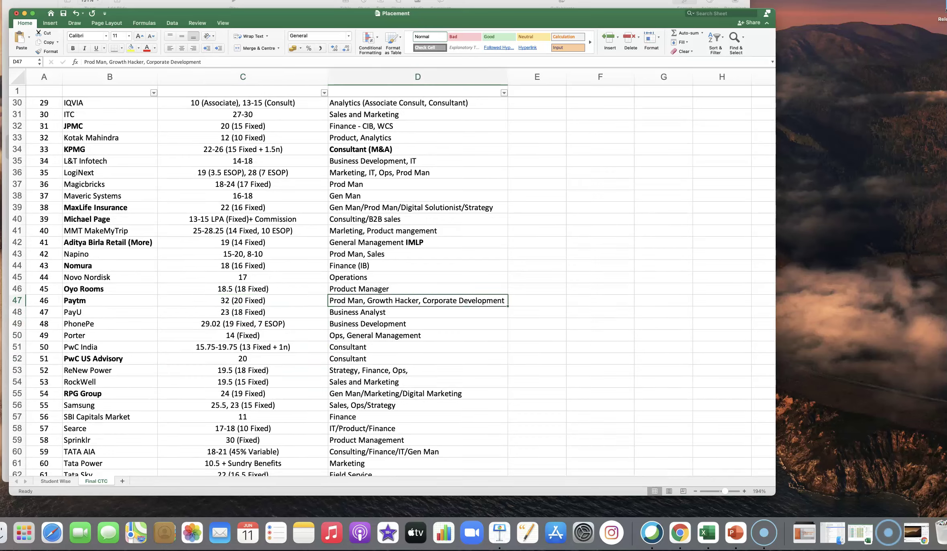
left_click(109, 324)
key("Right")
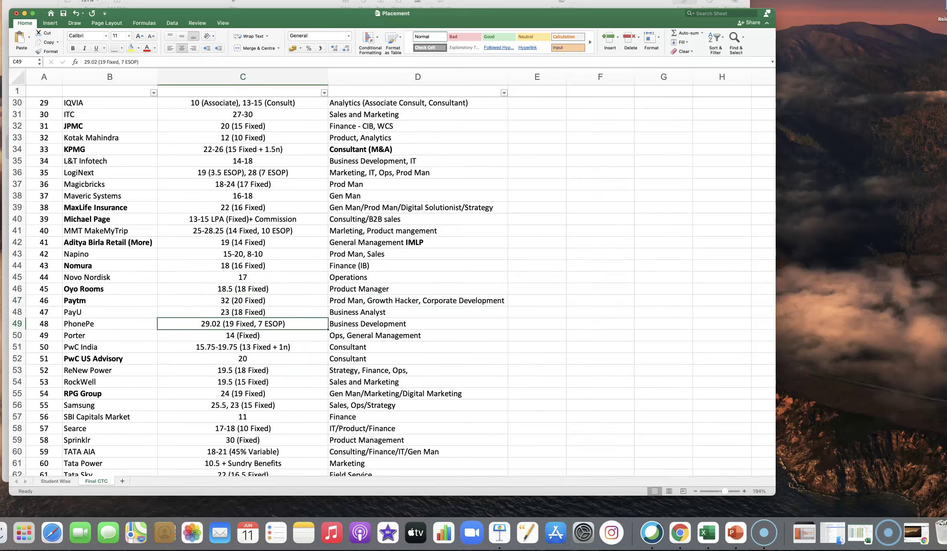
left_click(109, 347)
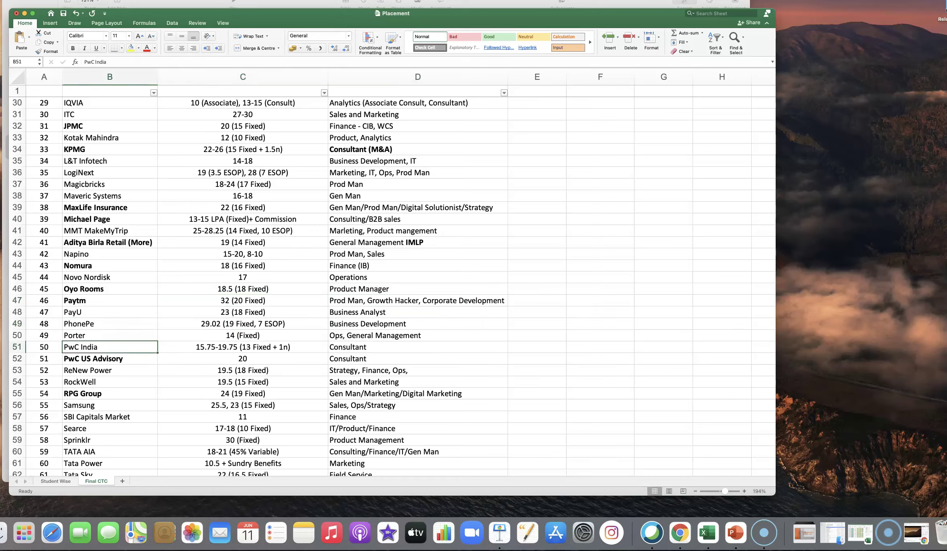
key("Right")
key("Right")
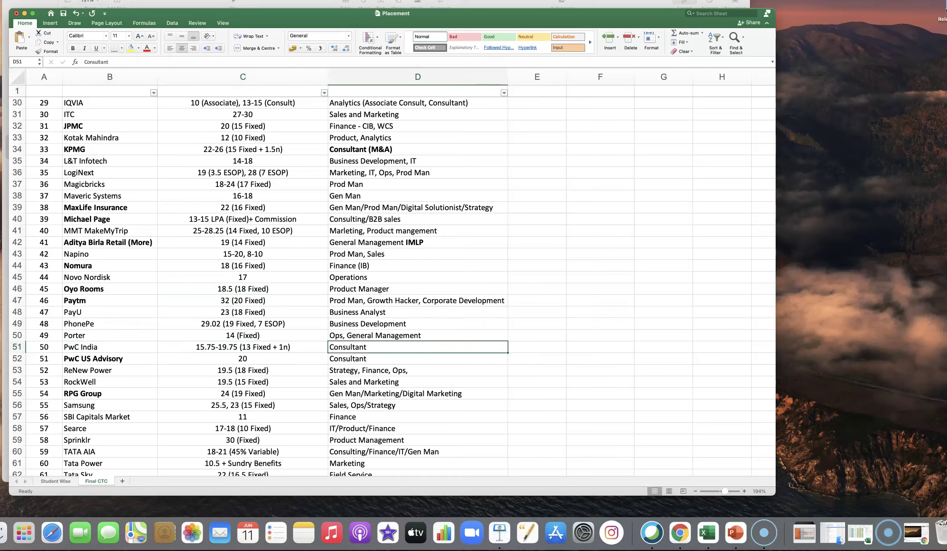
key("Return")
key("Right")
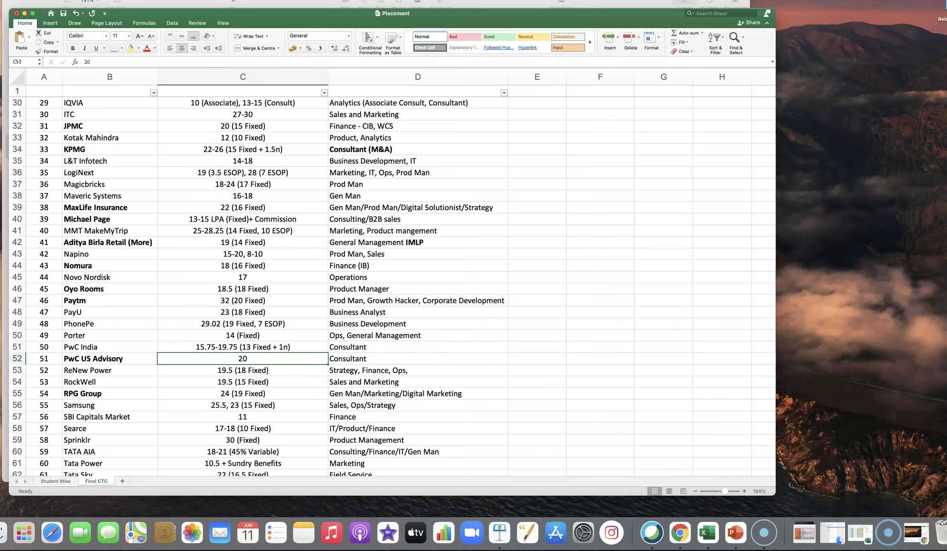
scroll(417, 296, "down", 1)
left_click(110, 385)
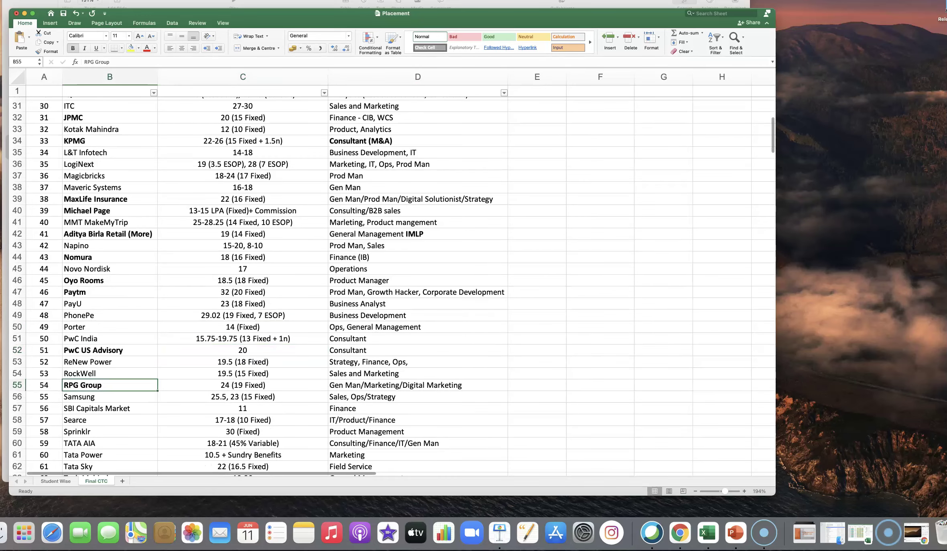
left_click(418, 385)
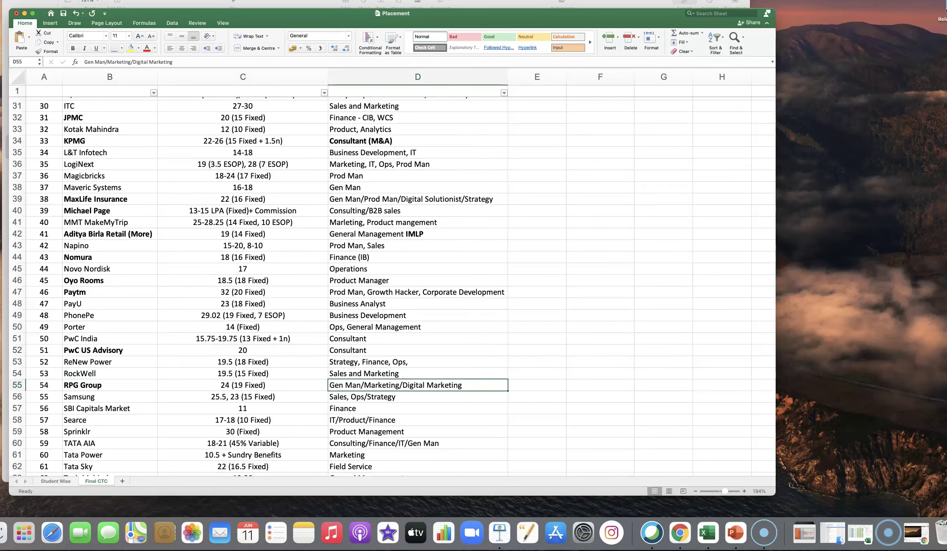
key("Left")
scroll(417, 296, "down", 5)
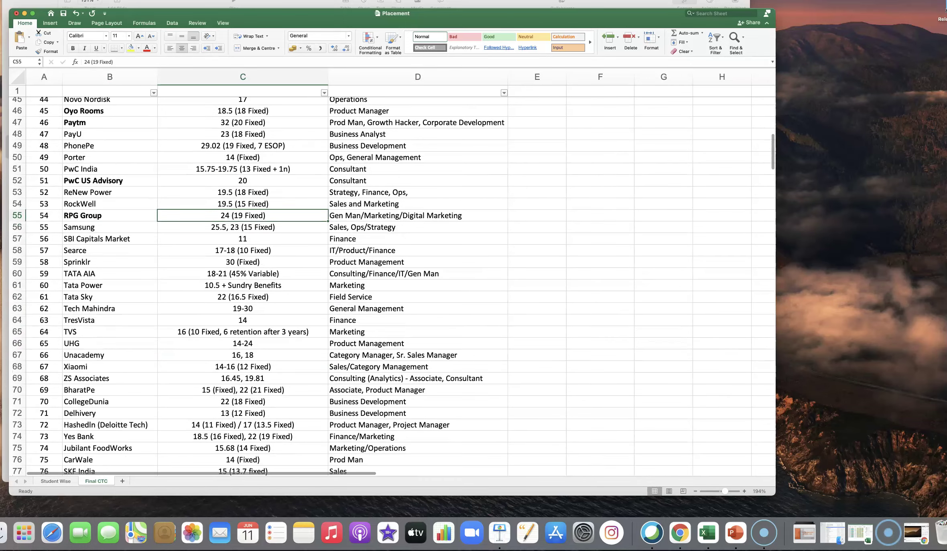
left_click(109, 192)
left_click(110, 320)
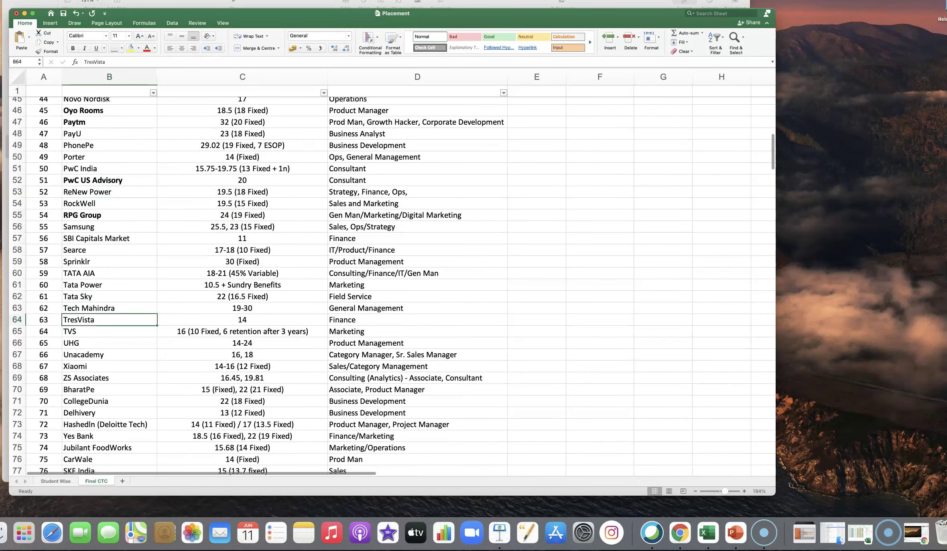
left_click(242, 320)
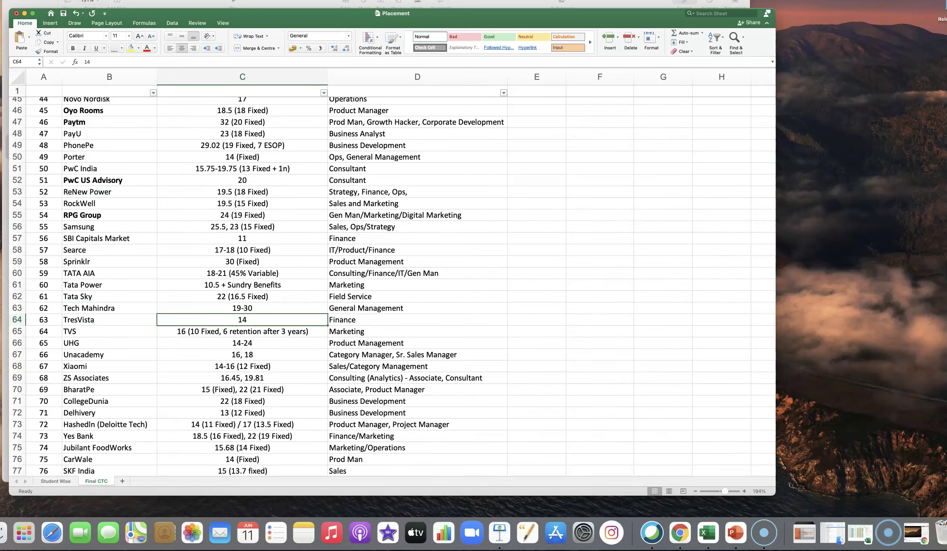
scroll(418, 296, "down", 3)
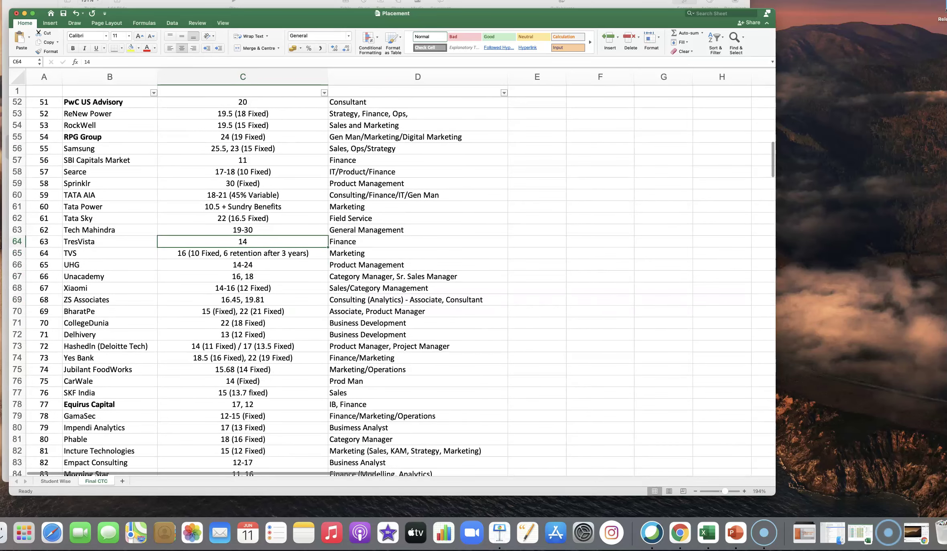
left_click_drag(110, 358, 417, 357)
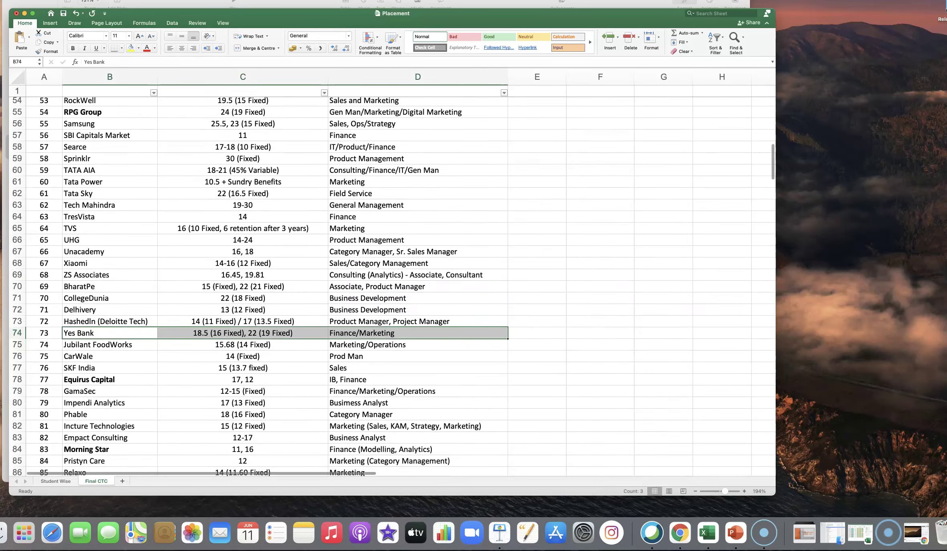
scroll(418, 296, "down", 3)
scroll(417, 296, "down", 2)
scroll(418, 295, "down", 1)
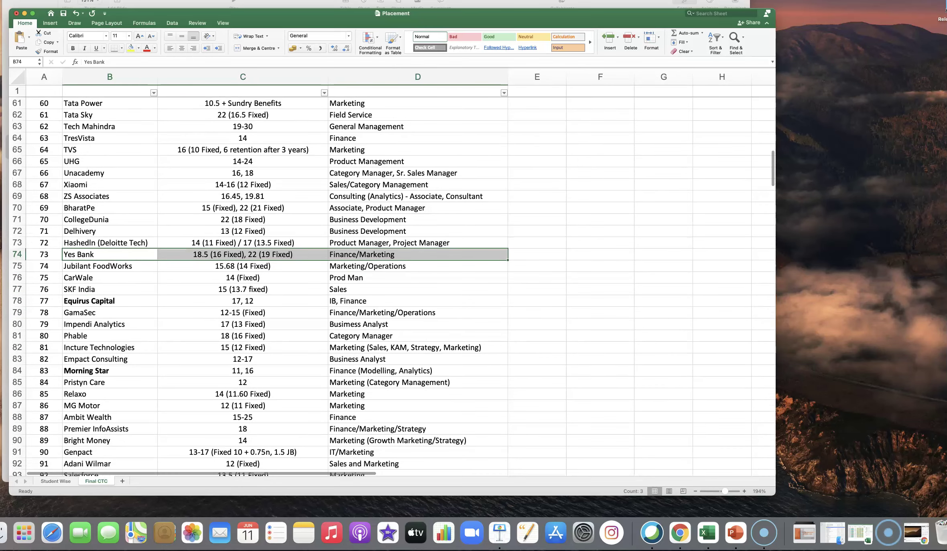
left_click(110, 301)
left_click(418, 301)
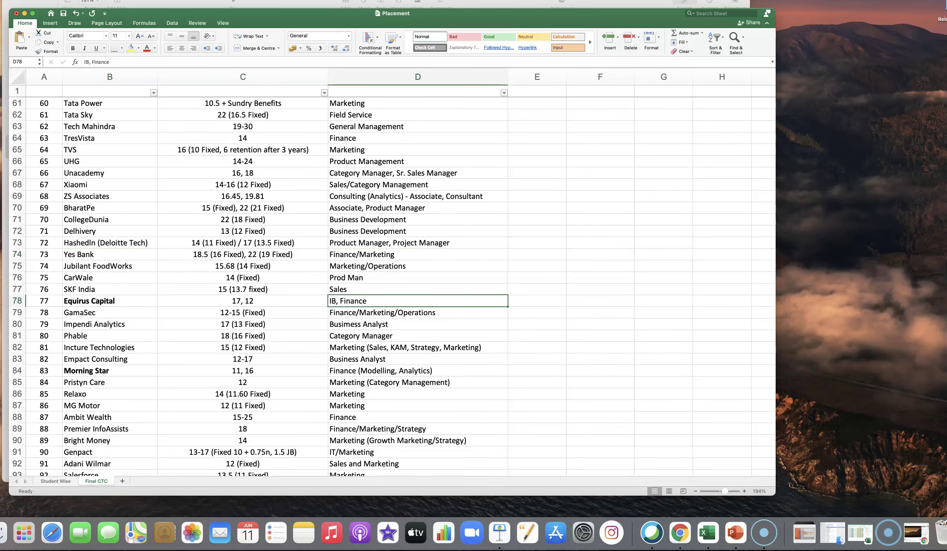
scroll(418, 296, "down", 1)
left_click(110, 357)
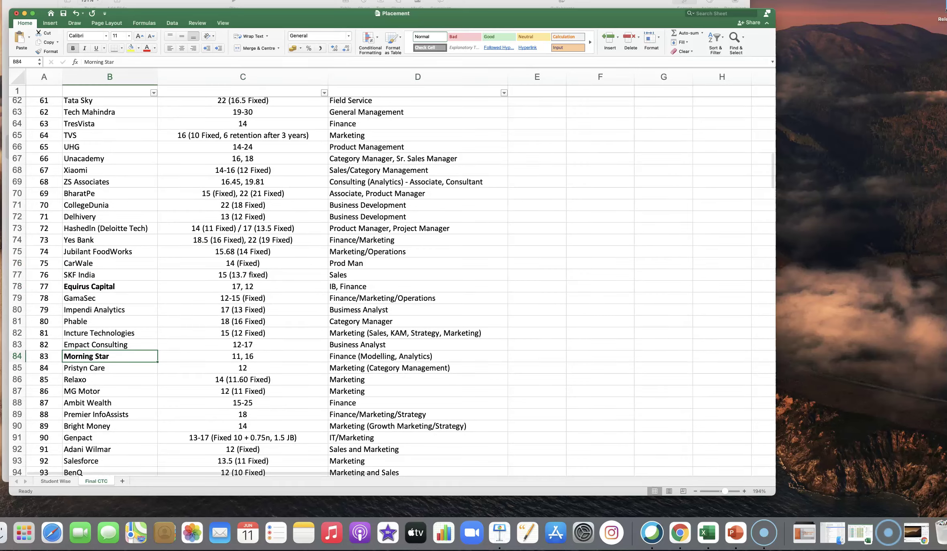
left_click(414, 357)
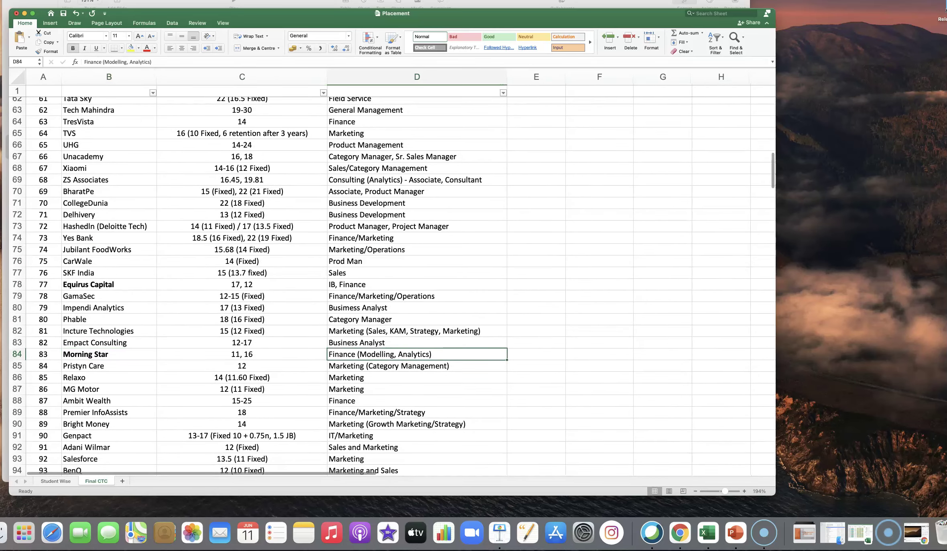
scroll(414, 333, "down", 5)
scroll(414, 296, "down", 1)
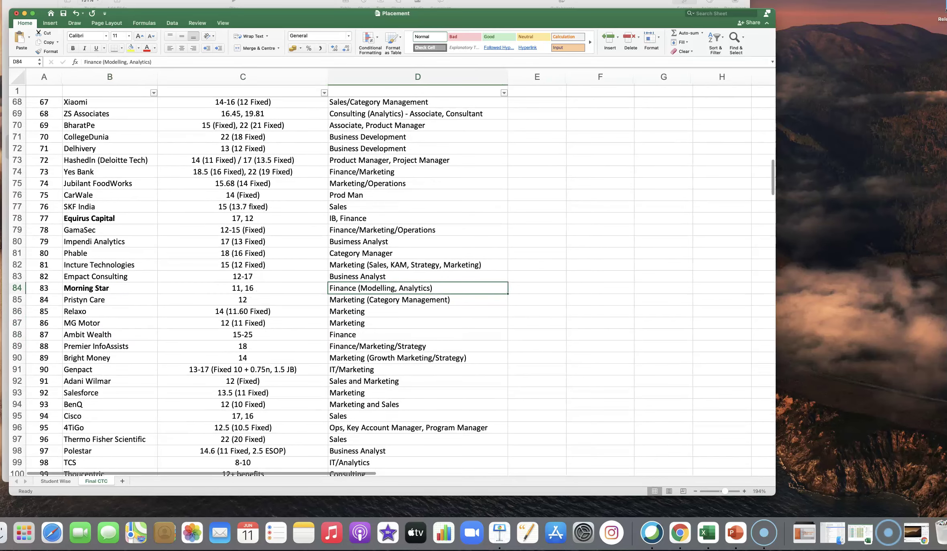
scroll(414, 296, "down", 5)
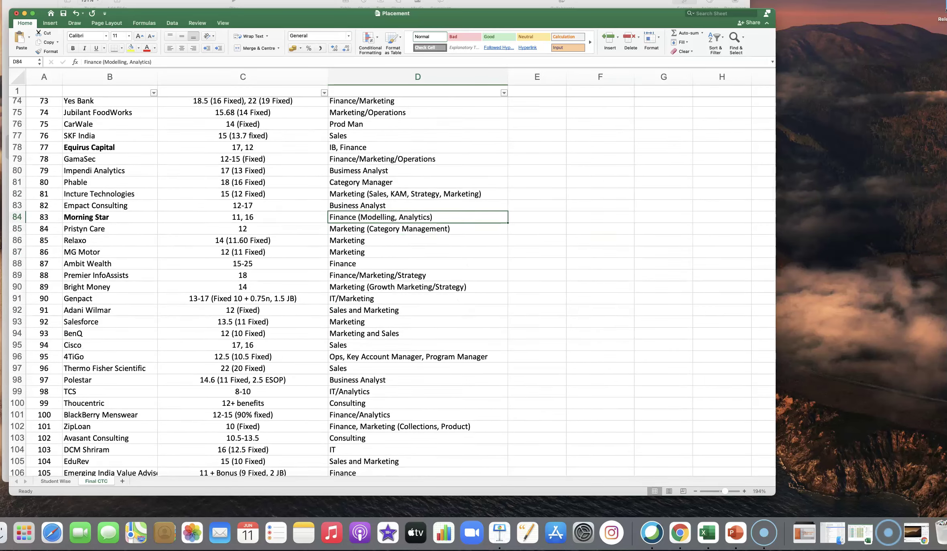
scroll(414, 295, "down", 5)
key("Left")
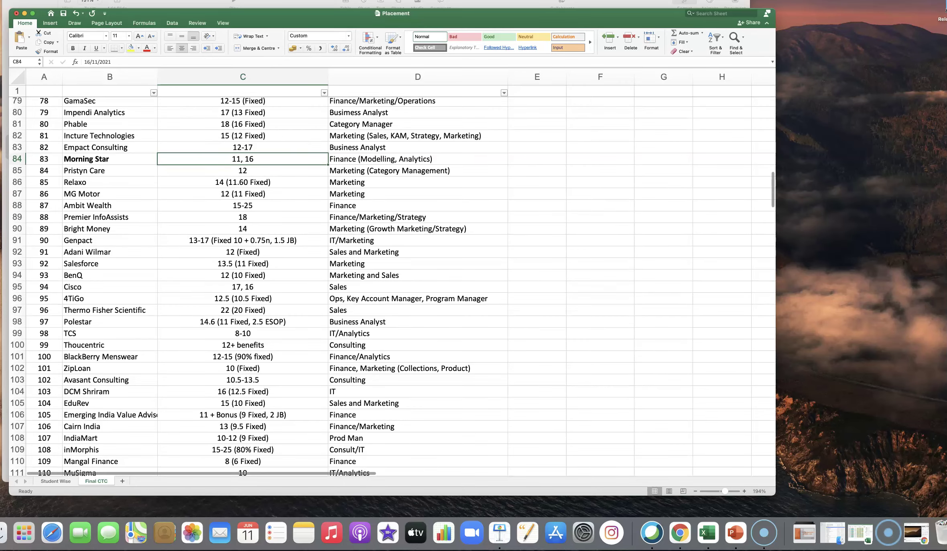
left_click(110, 280)
scroll(242, 279, "down", 1)
key("Up")
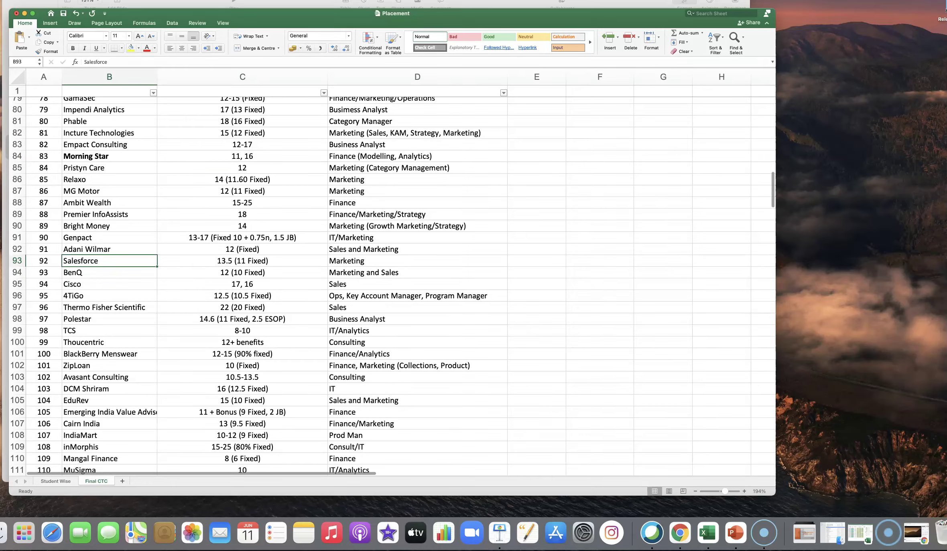
key("Up")
key("Up")
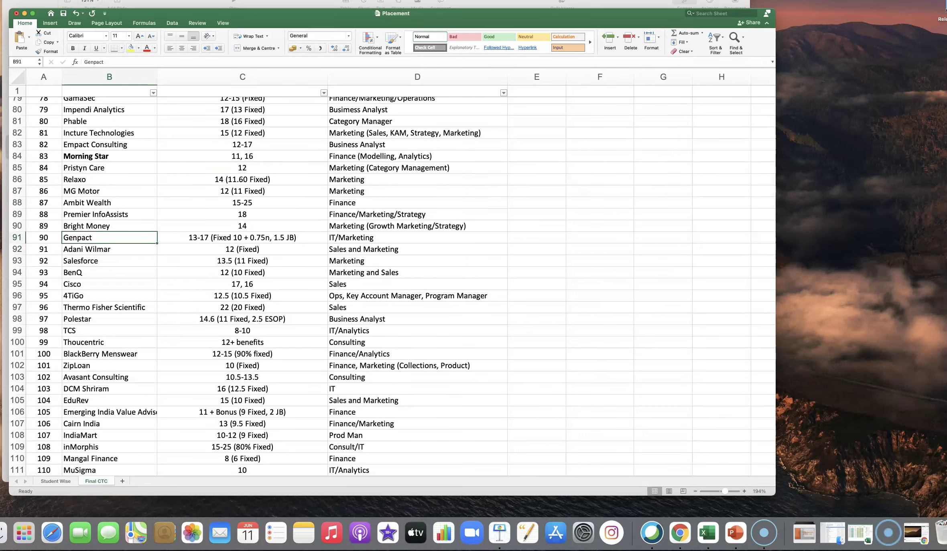
scroll(243, 279, "down", 2)
scroll(243, 279, "down", 3)
scroll(243, 279, "down", 2)
scroll(243, 279, "down", 2)
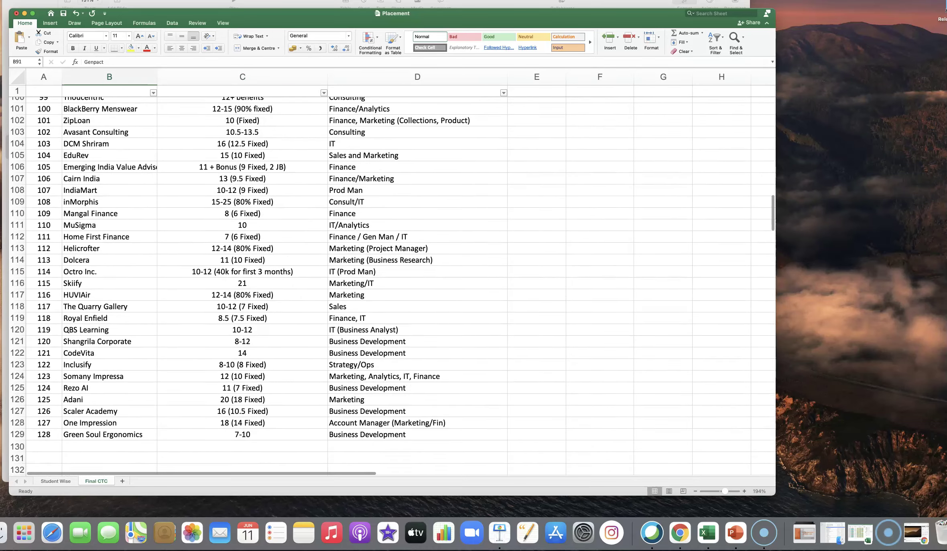
scroll(242, 279, "down", 2)
scroll(242, 279, "up", 3)
scroll(243, 279, "up", 2)
scroll(243, 279, "up", 3)
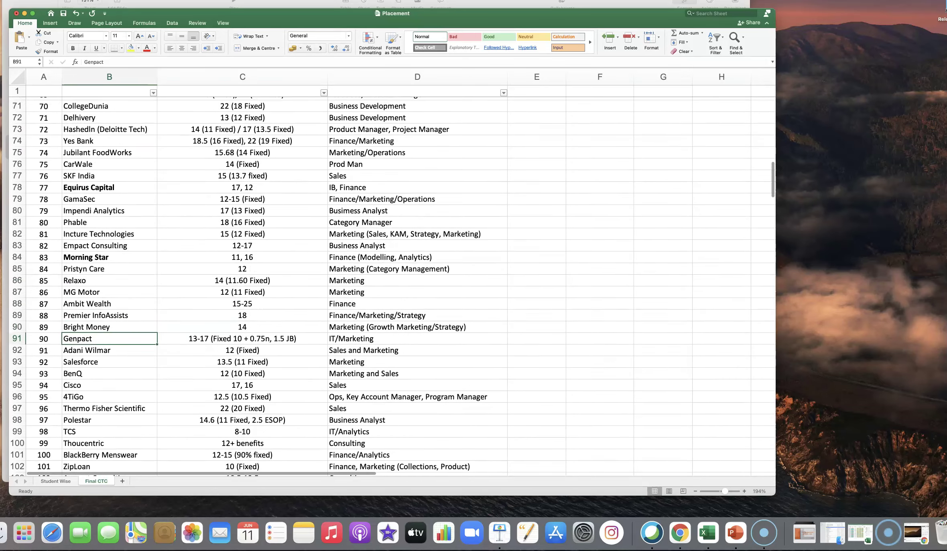
scroll(243, 279, "up", 2)
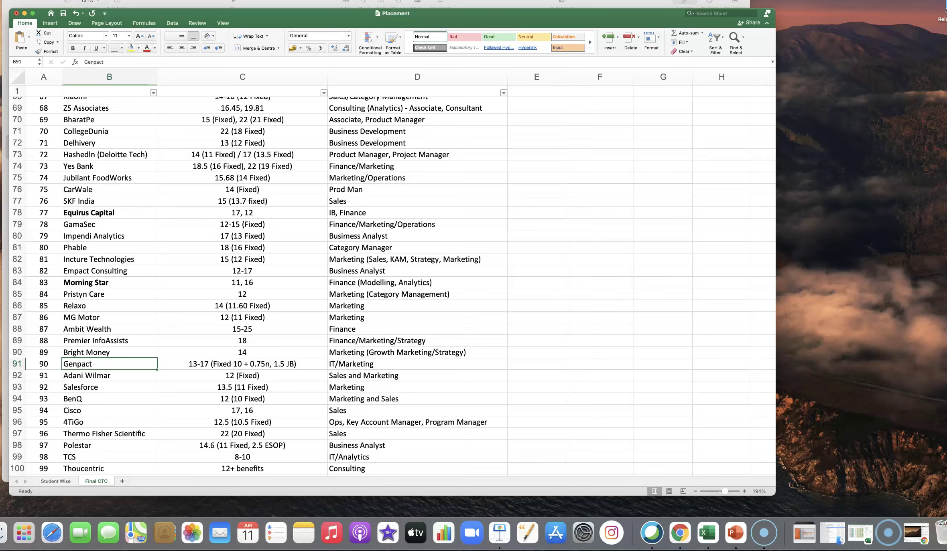
key("super+Tab")
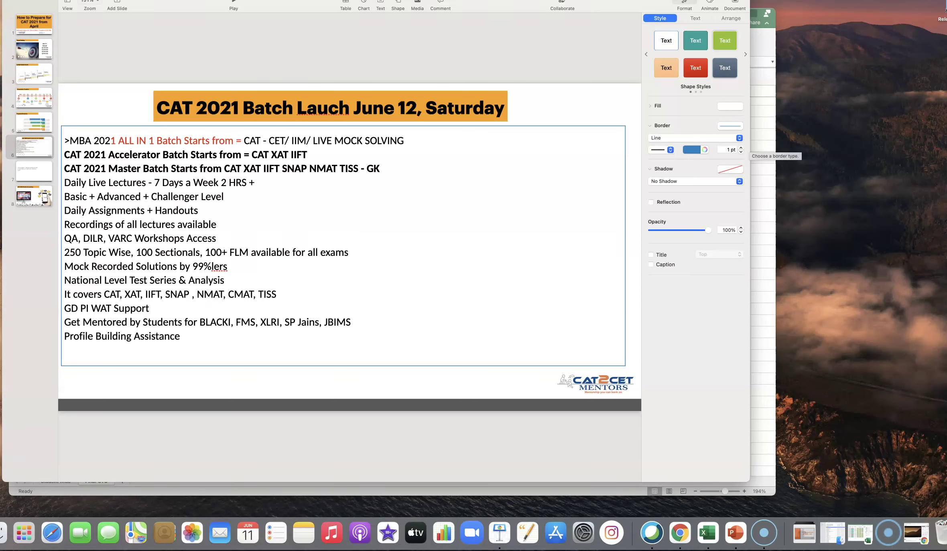
key("super+Tab")
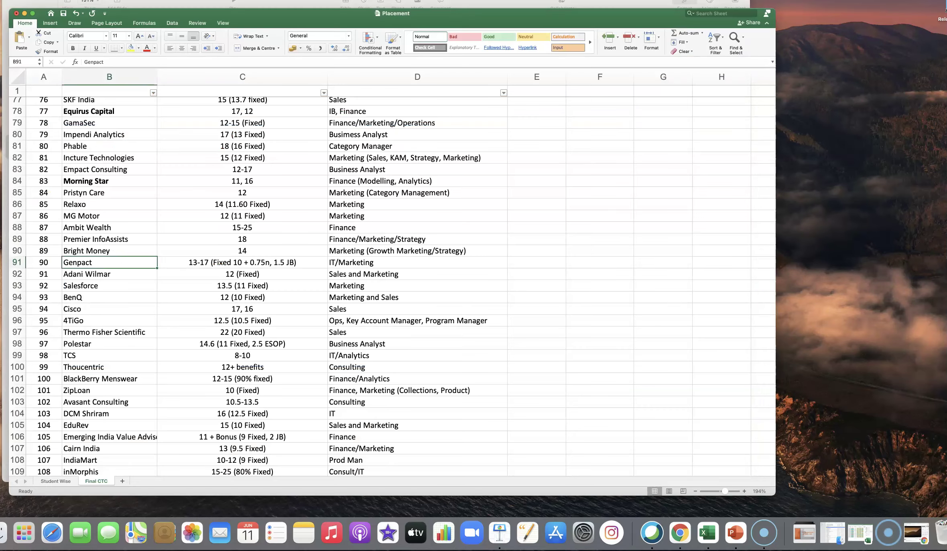